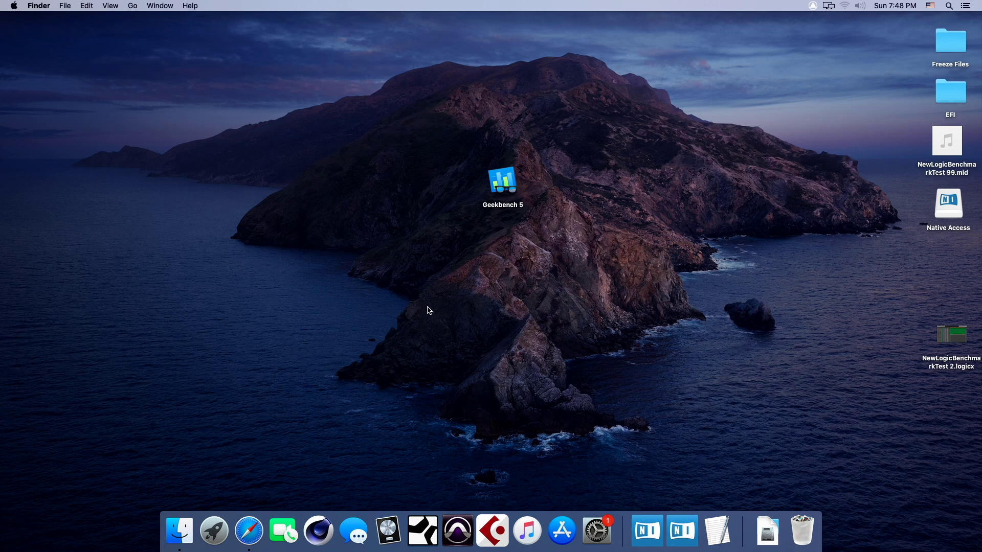
Open Geekbench 5, agree to its licence terms, postpone the purchase and allow access to the Desktop folder.
double_click(505, 188)
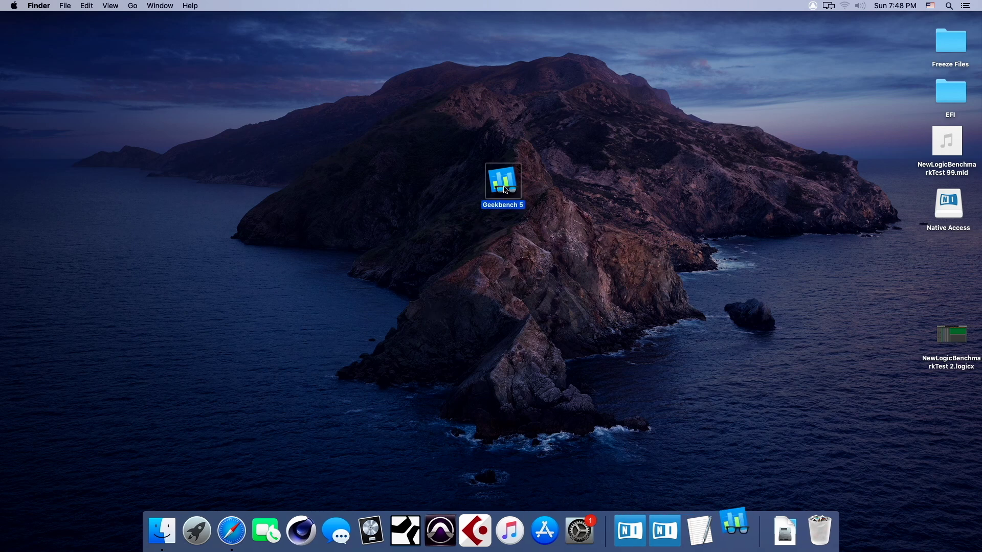
click(558, 192)
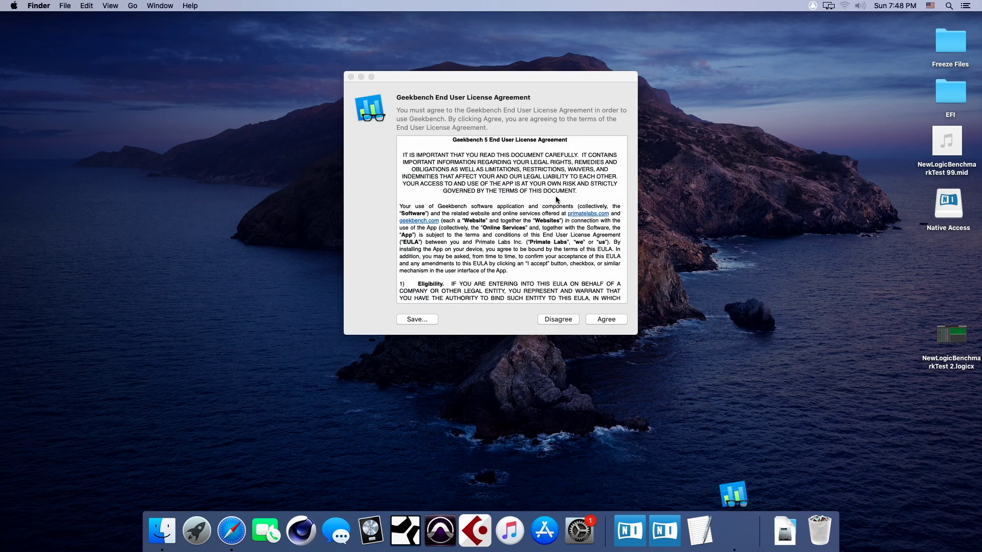
click(605, 320)
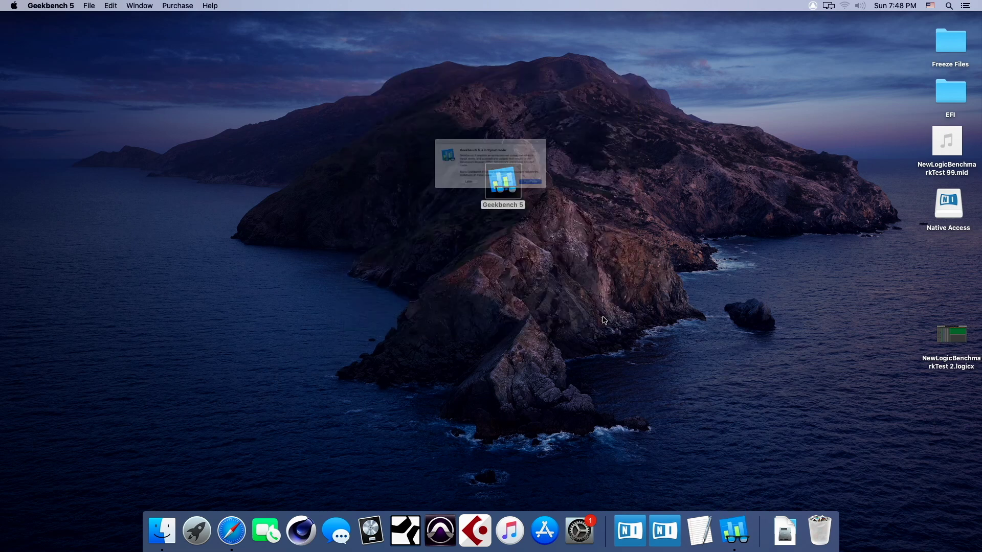
click(450, 203)
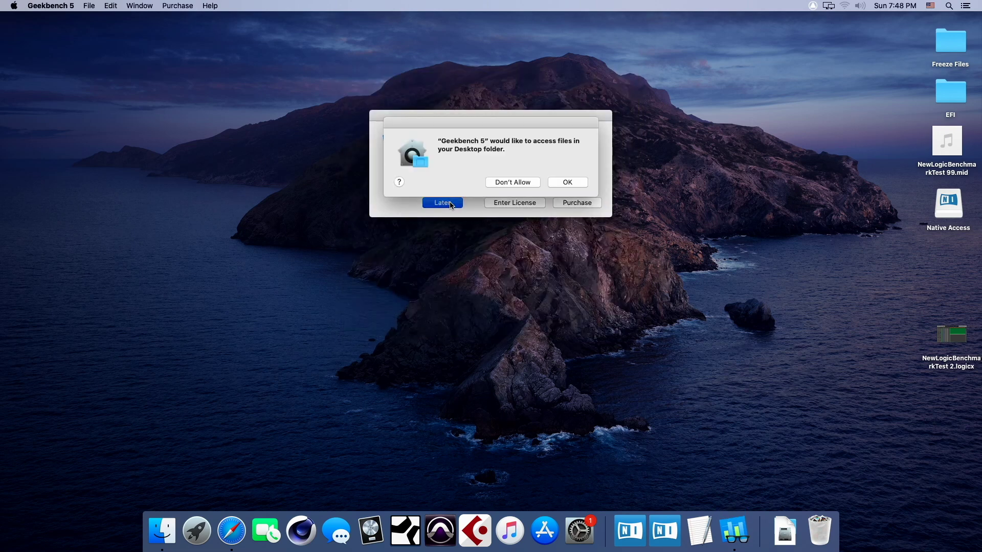
click(569, 184)
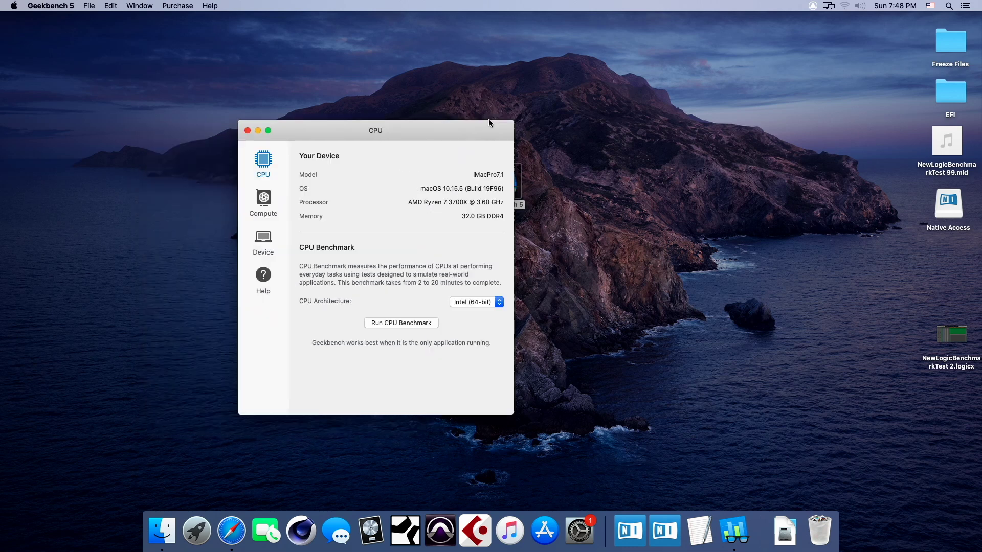
Run the CPU benchmark for the Intel (64-bit) architecture and reposition the browser window showing the uploaded result.
click(479, 302)
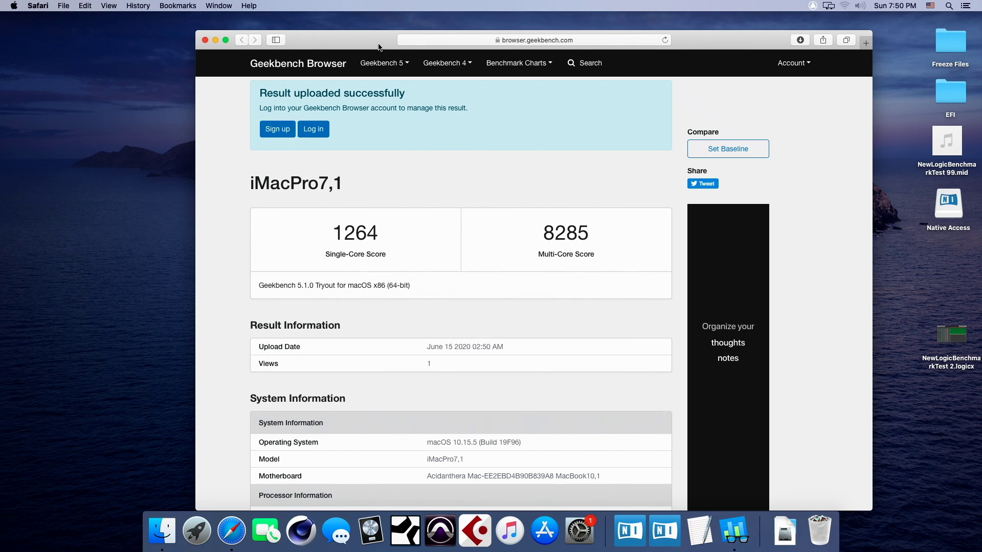
drag(378, 41, 286, 26)
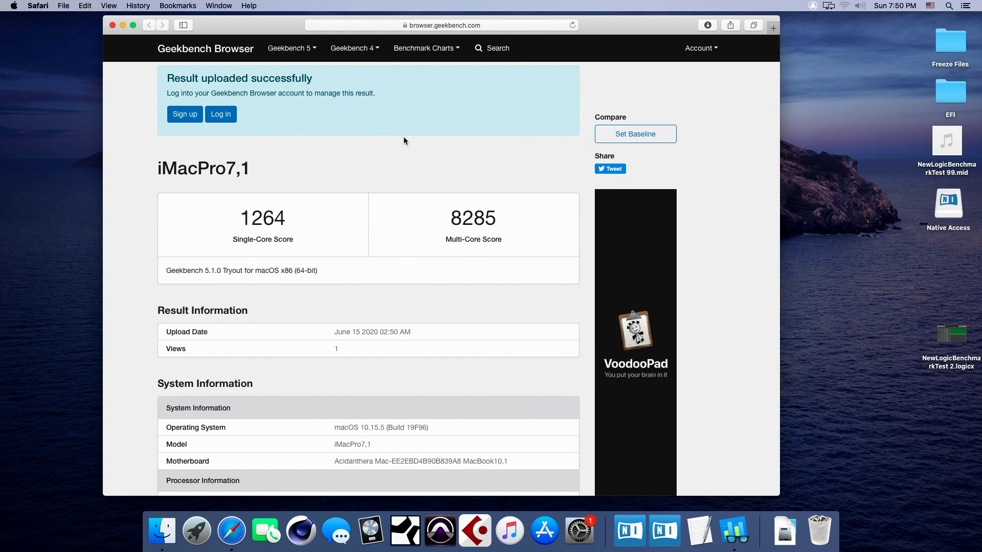
Examine the multi-core scores in the Mac Benchmark Chart on Geekbench Browser.
click(456, 51)
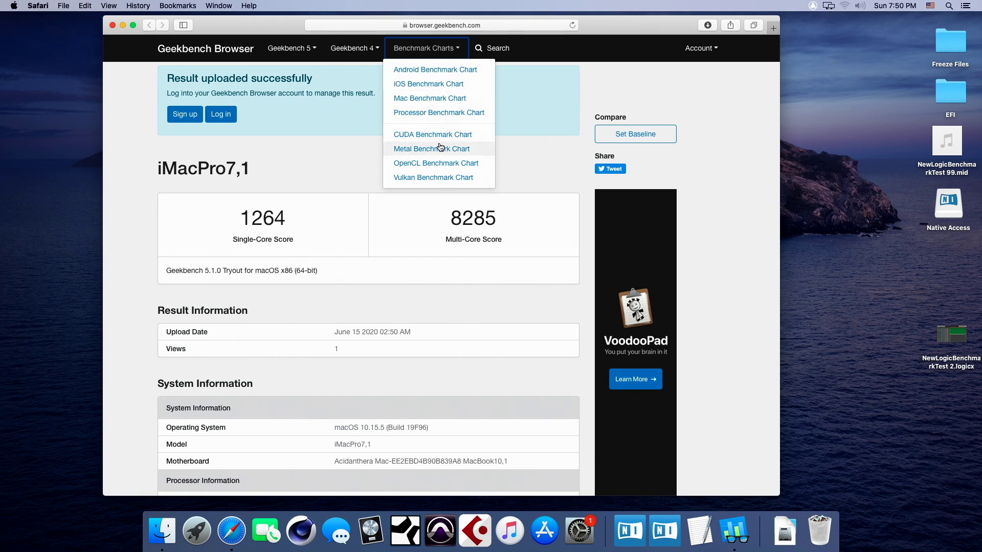
click(439, 101)
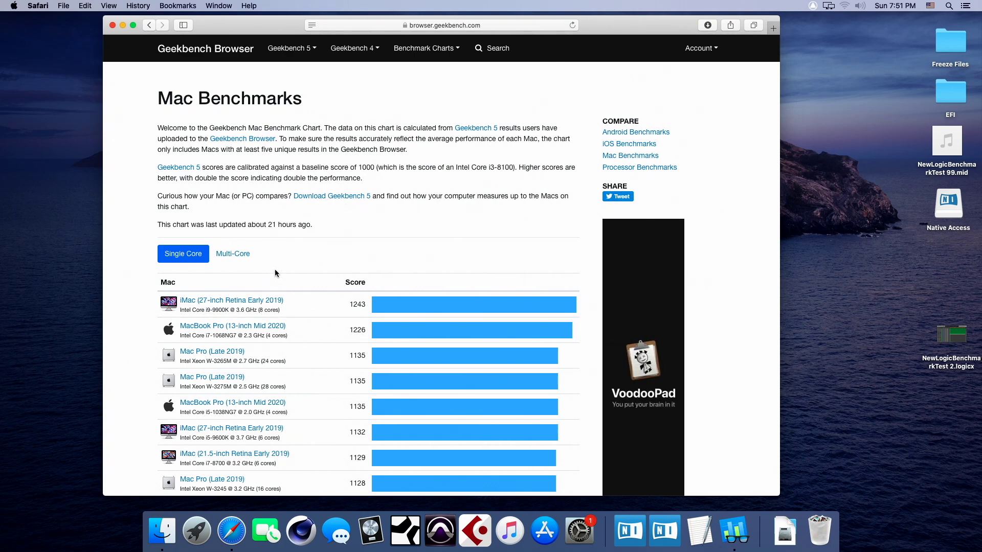
click(236, 254)
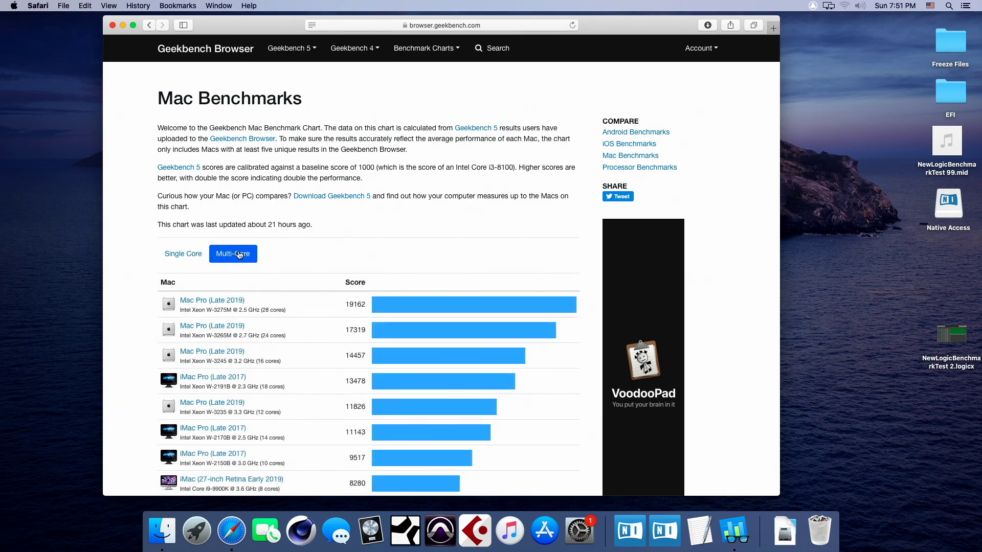
scroll(297, 333, down, 10)
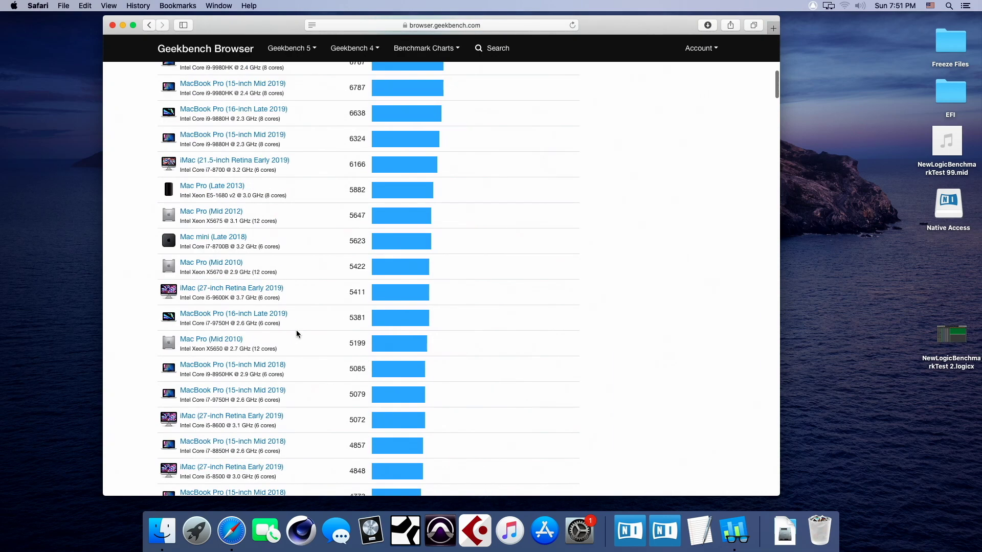
scroll(297, 334, up, 3)
scroll(296, 333, up, 5)
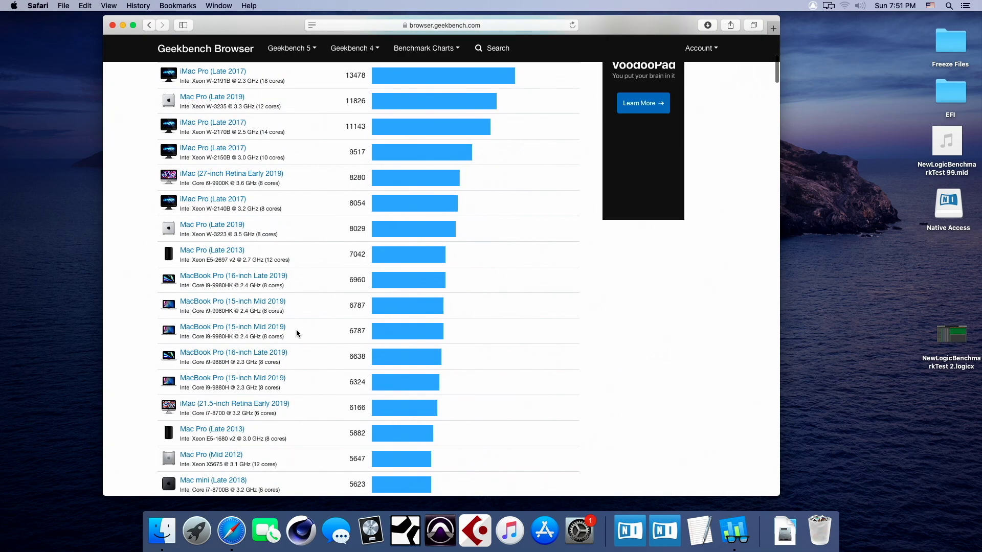
scroll(321, 193, up, 1)
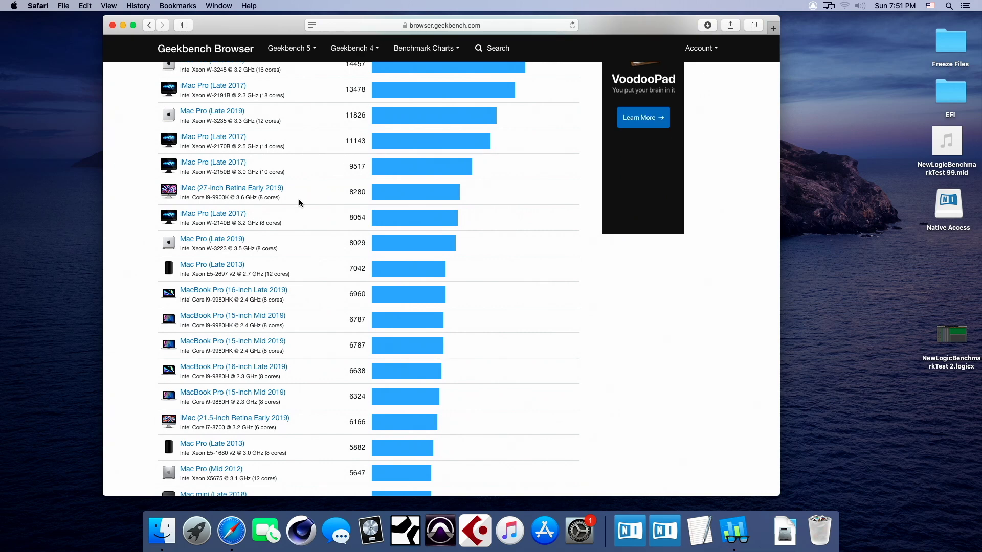
scroll(300, 202, up, 5)
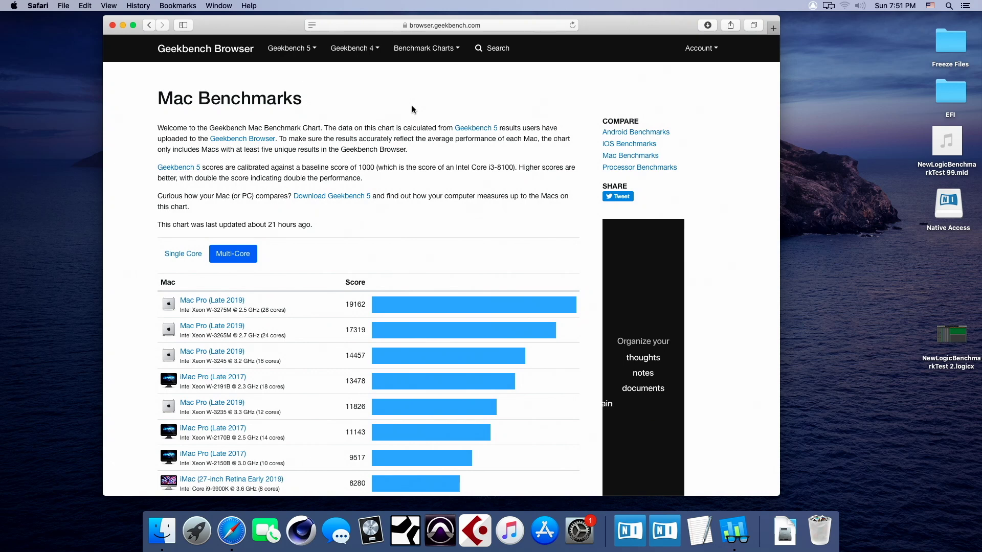
Close the Geekbench results window in the browser and the Geekbench 5 window.
click(113, 25)
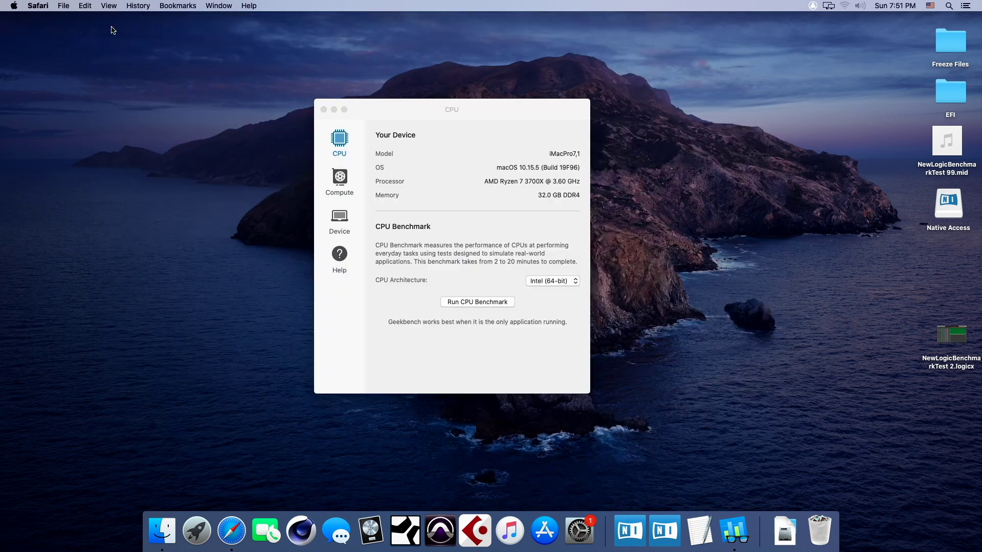
click(323, 107)
key(super+q)
Open Cinebench R20 and run the CPU test.
click(303, 531)
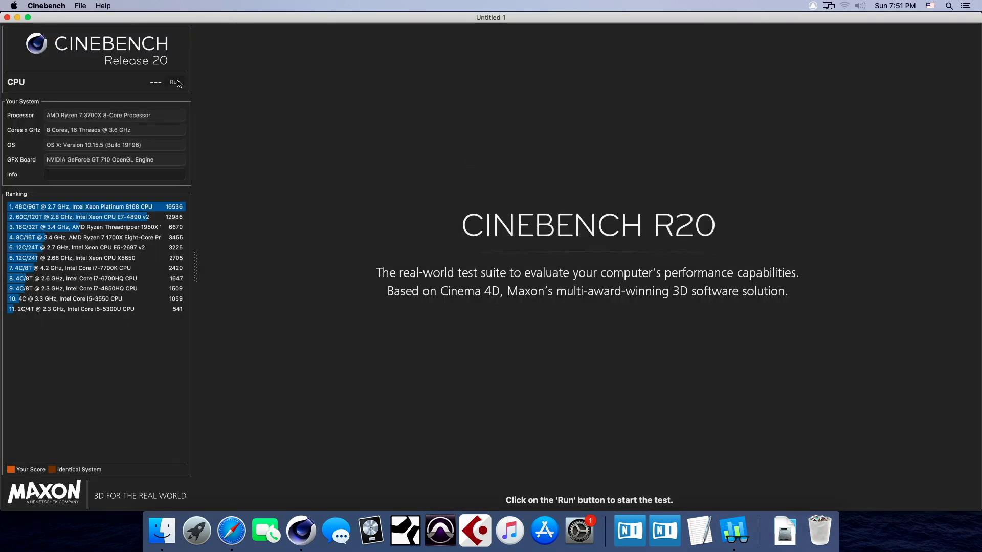
click(176, 82)
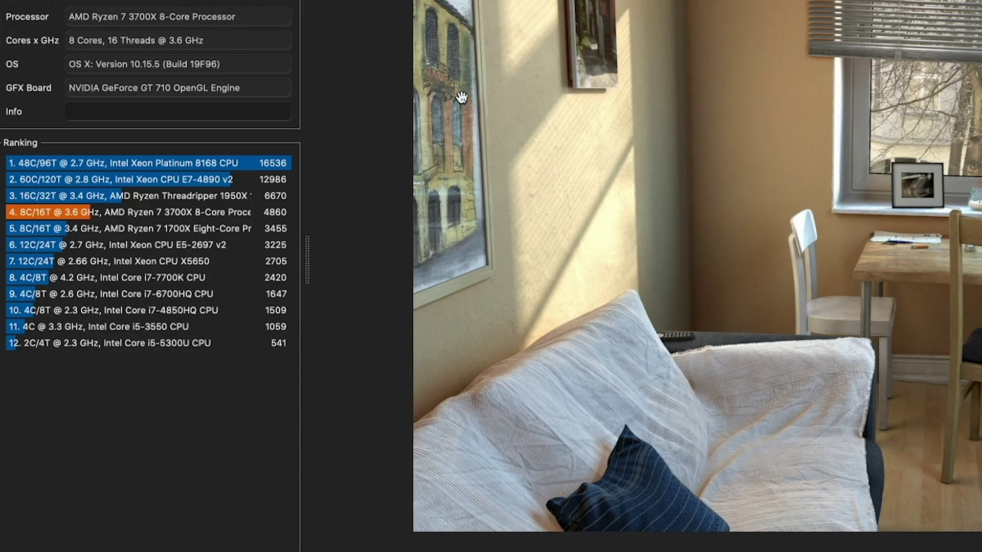
Widen the ranking list and compare the AMD Ryzen 7 3700X score with the Threadripper 1950X and other reference processors.
drag(307, 260, 484, 256)
drag(538, 242, 725, 226)
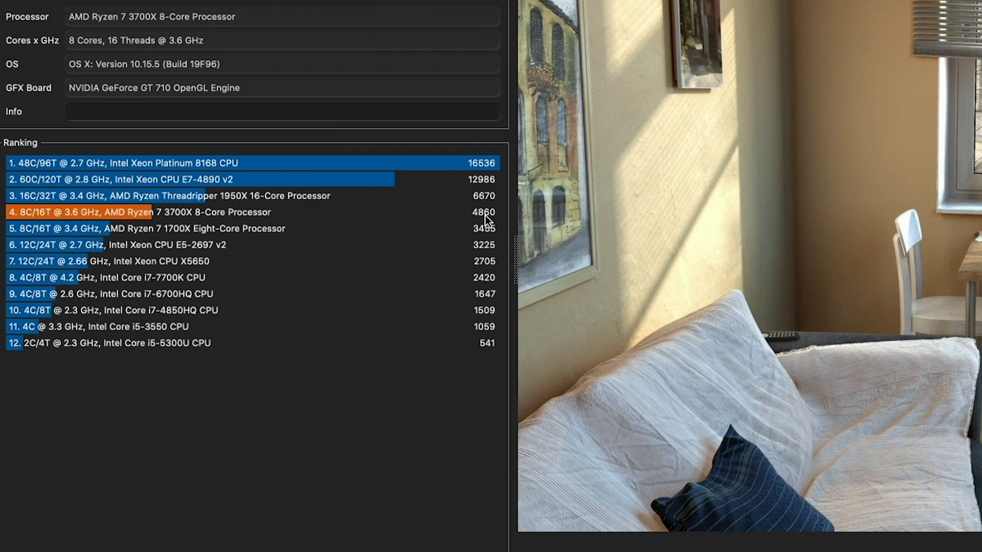
mouse_move(476, 218)
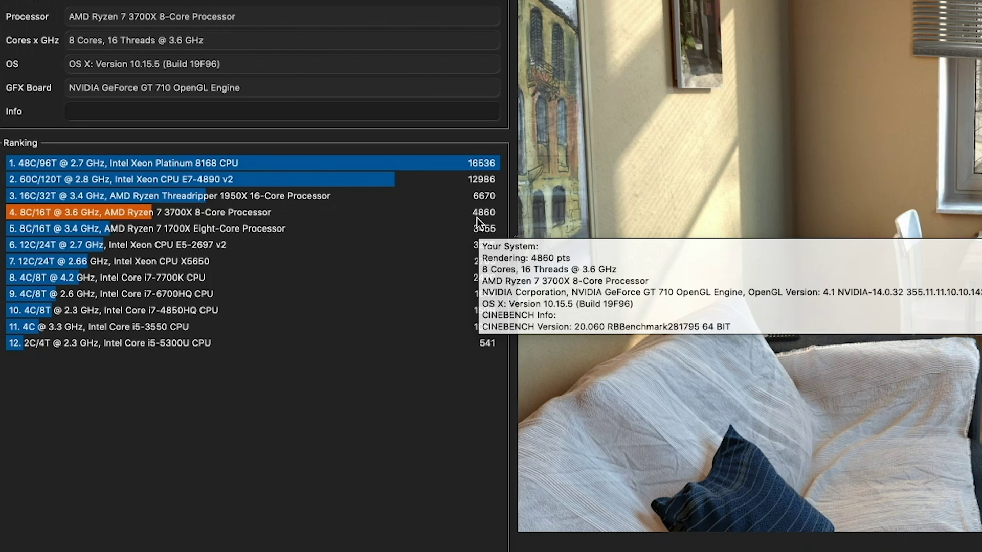
mouse_move(300, 191)
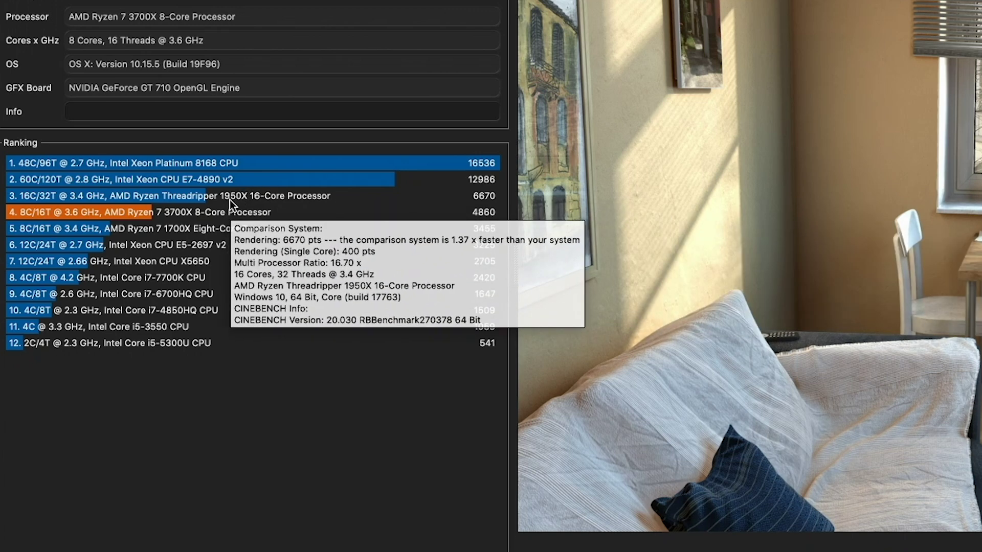
mouse_move(404, 244)
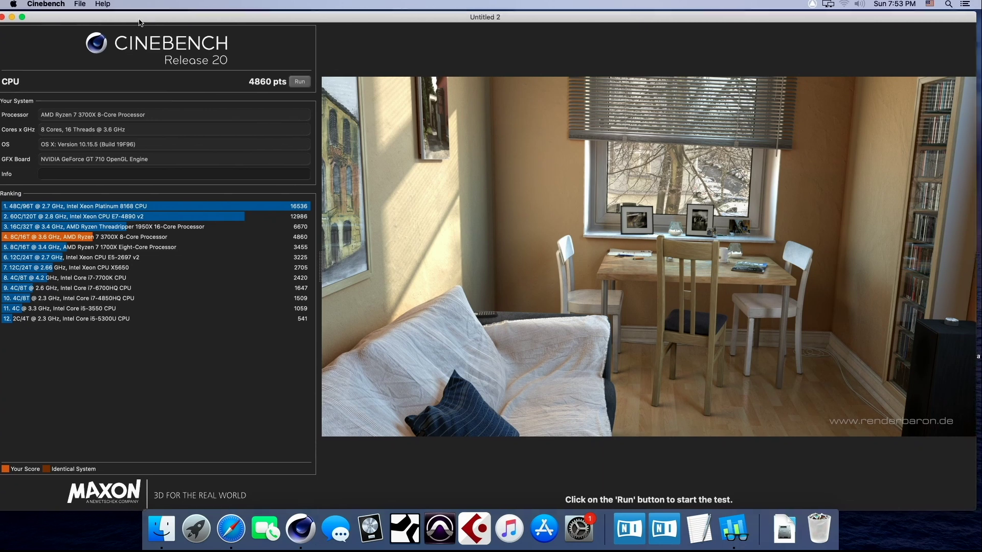
Quit Cinebench without saving the benchmark score and place the Geekbench 5 icon in line with the other desktop icons.
drag(153, 24, 156, 25)
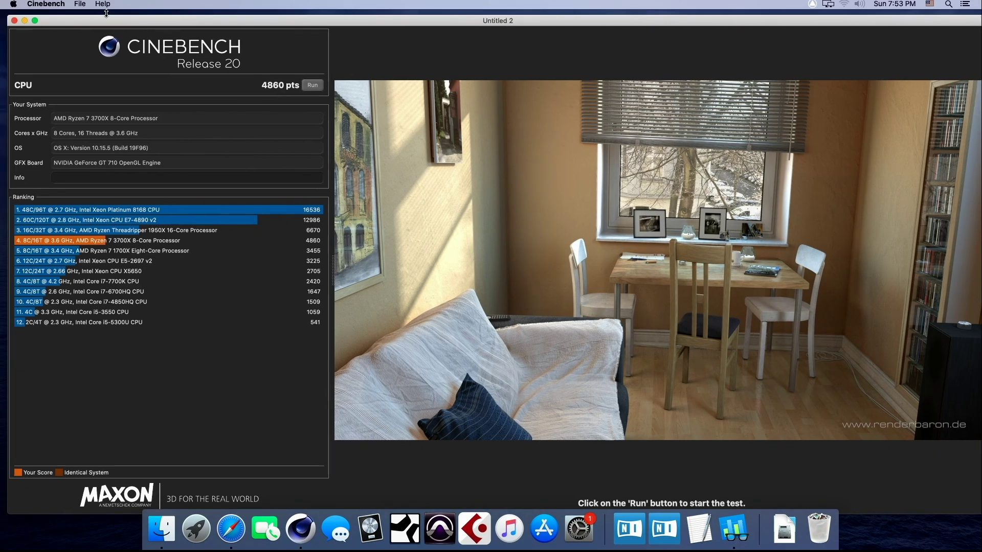
click(51, 5)
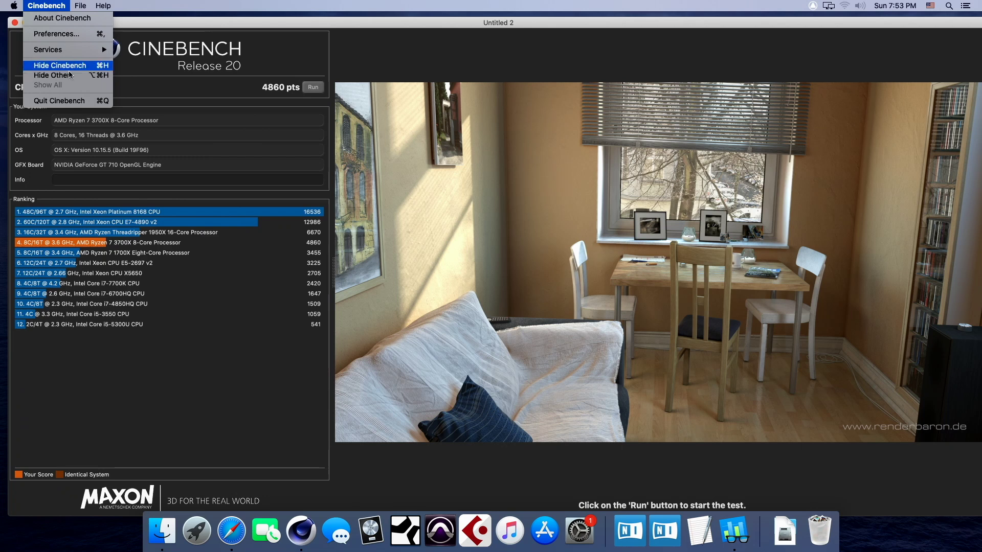
click(79, 101)
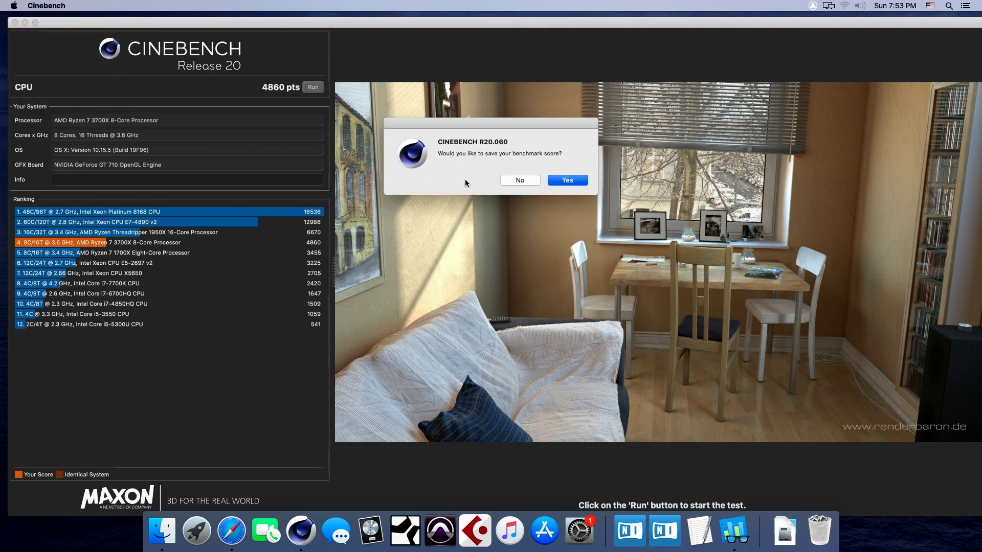
click(519, 180)
drag(501, 183, 718, 266)
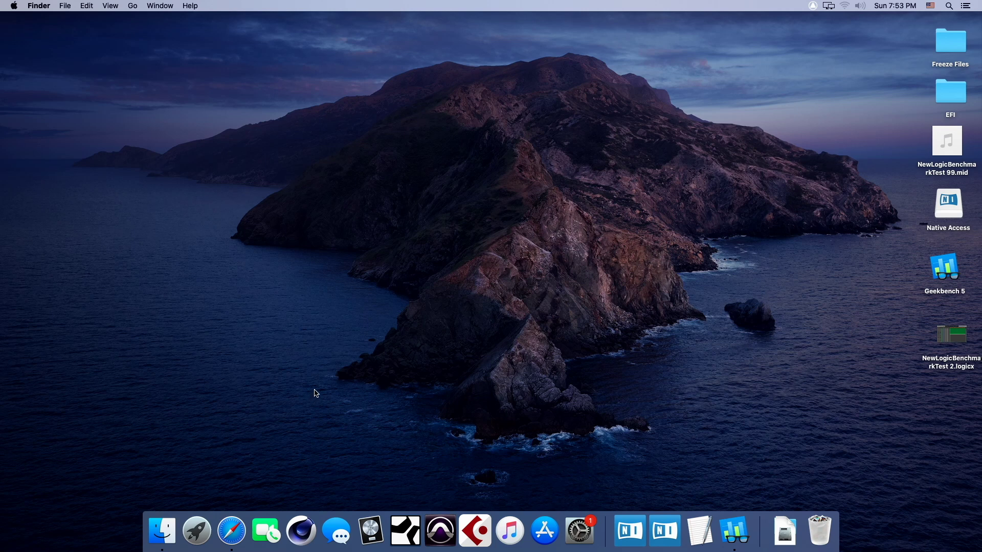
Open Logic Pro X, skip the essential sounds download, continue with the trial version and accept the HDMI audio interface.
click(378, 530)
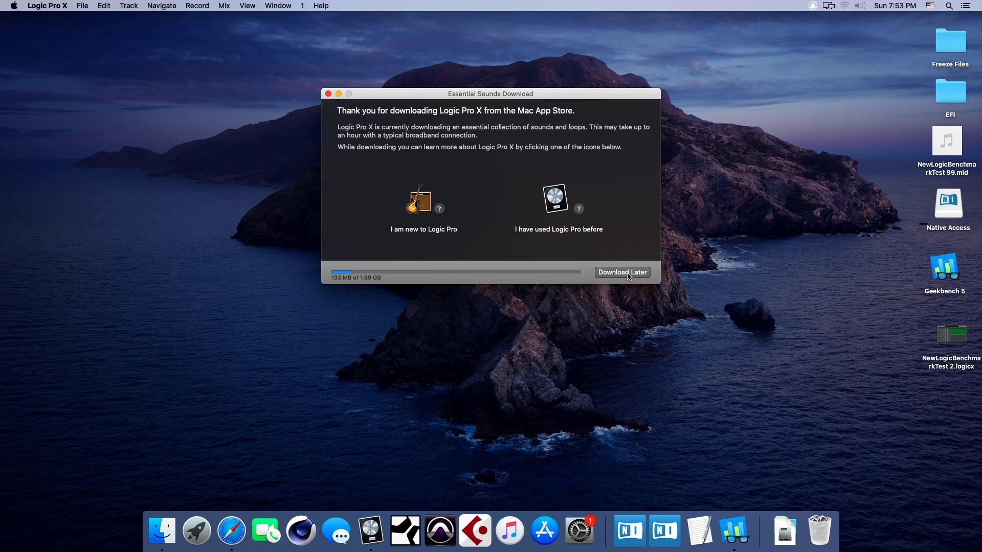
click(629, 276)
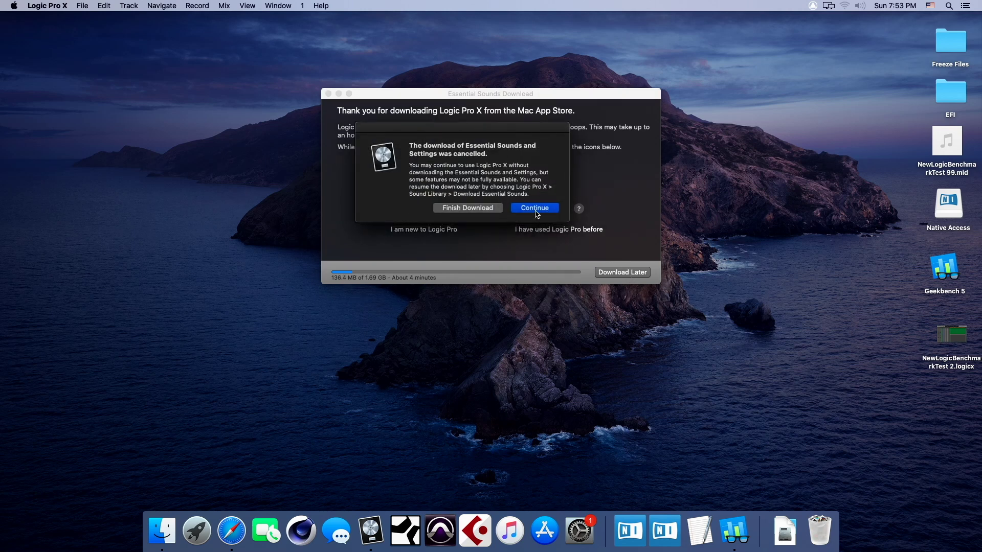
click(534, 208)
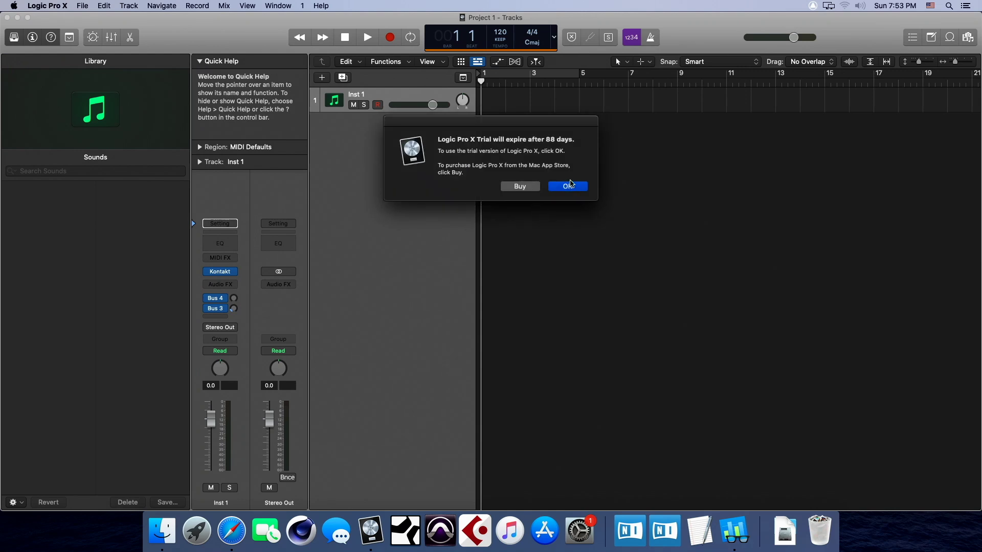
click(572, 186)
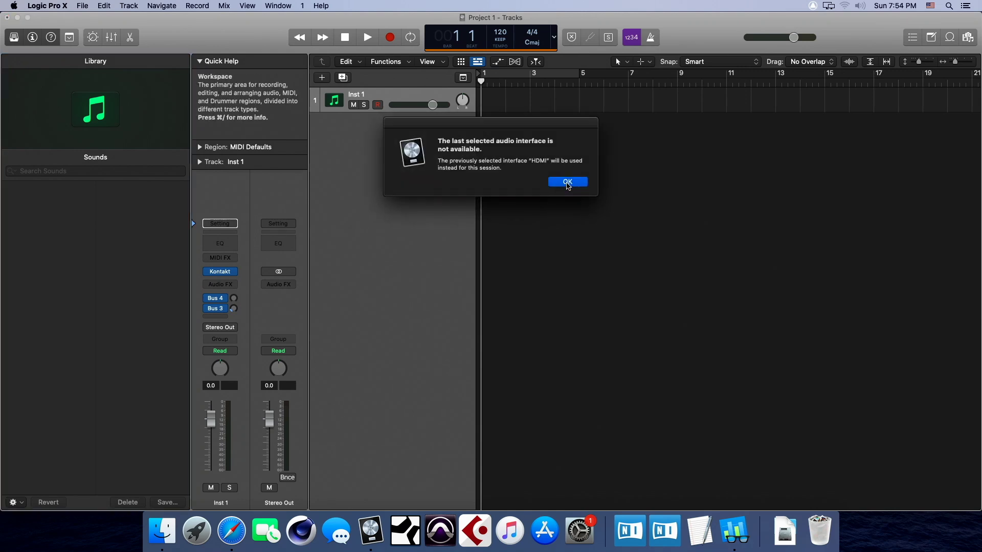
click(565, 184)
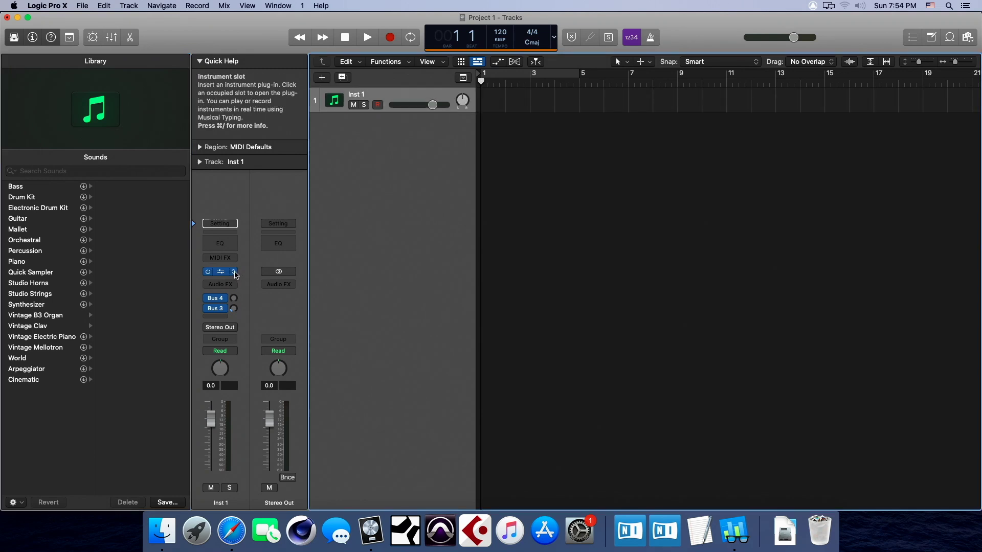
Replace the Kontakt instrument on the Inst 1 track with the Native Instruments FM8 MFX plug-in.
click(234, 273)
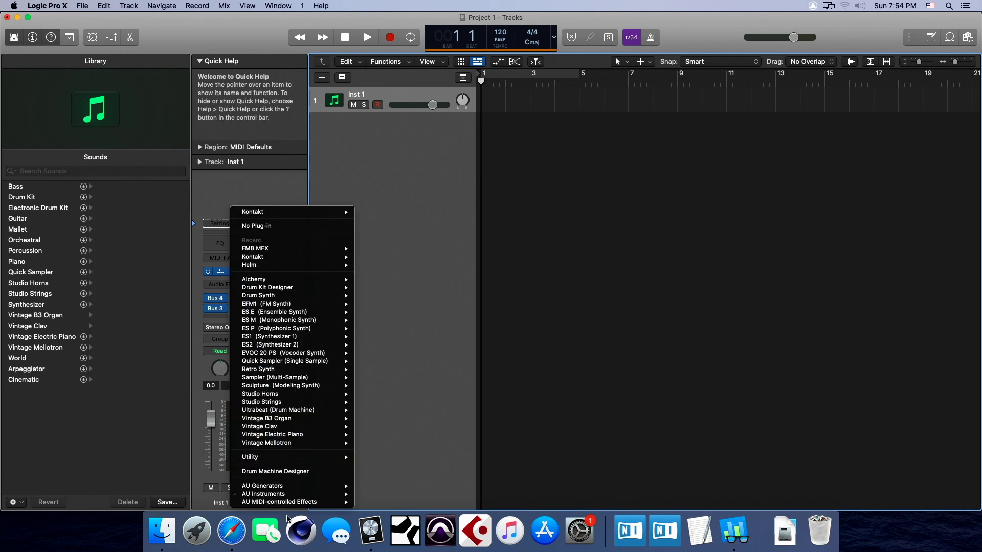
mouse_move(302, 502)
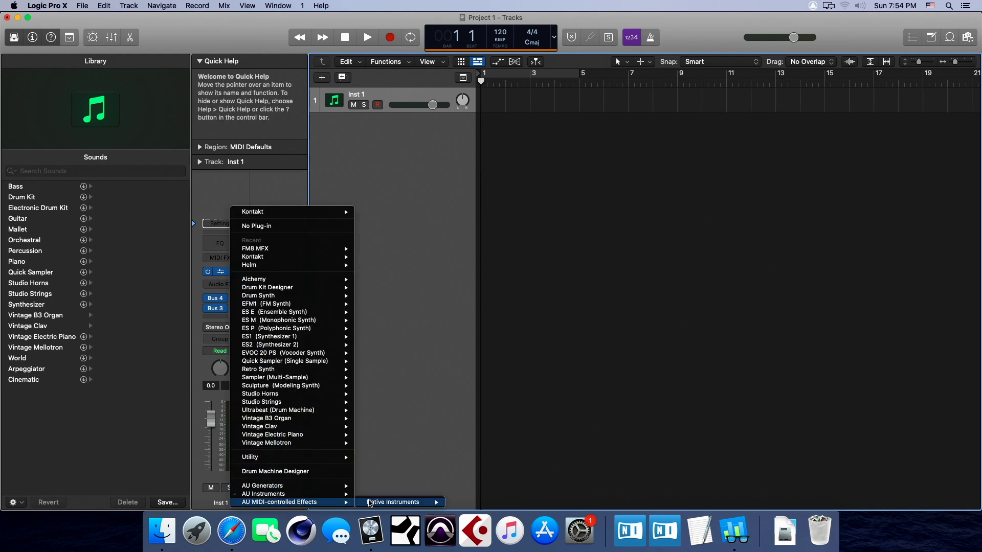
mouse_move(410, 502)
mouse_move(470, 503)
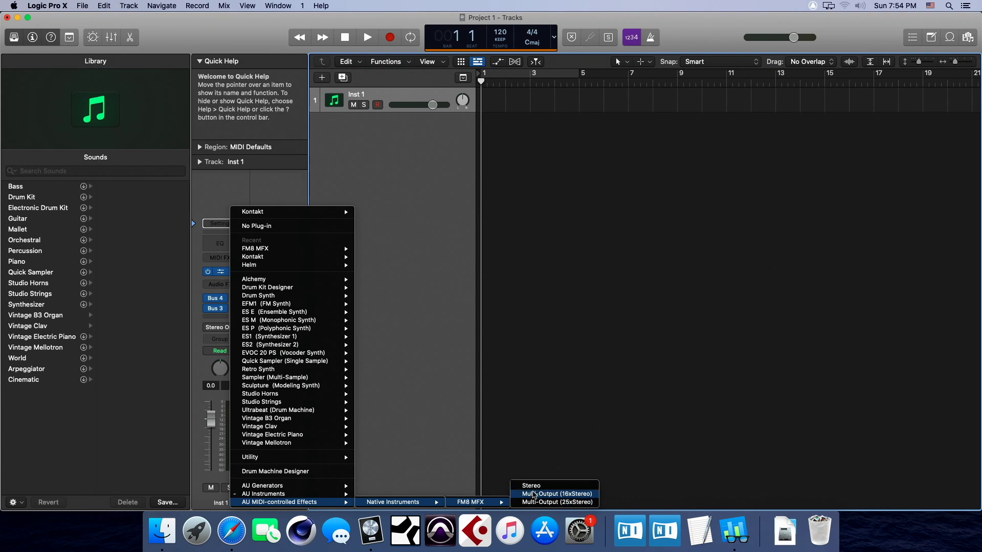
click(535, 490)
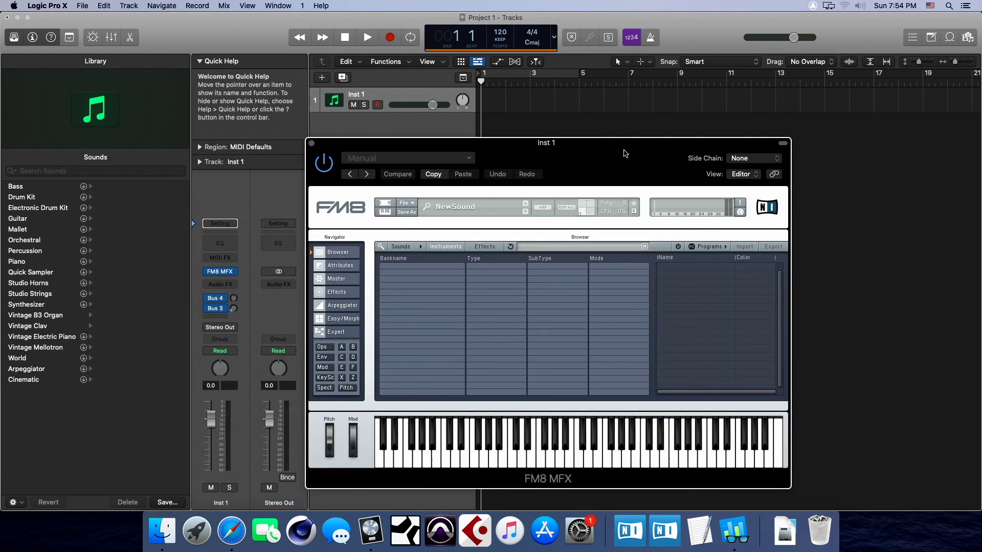
Move the FM8 MFX window higher and play several notes on its on-screen keyboard to test the sound.
drag(622, 151, 626, 100)
click(489, 391)
click(574, 388)
click(550, 381)
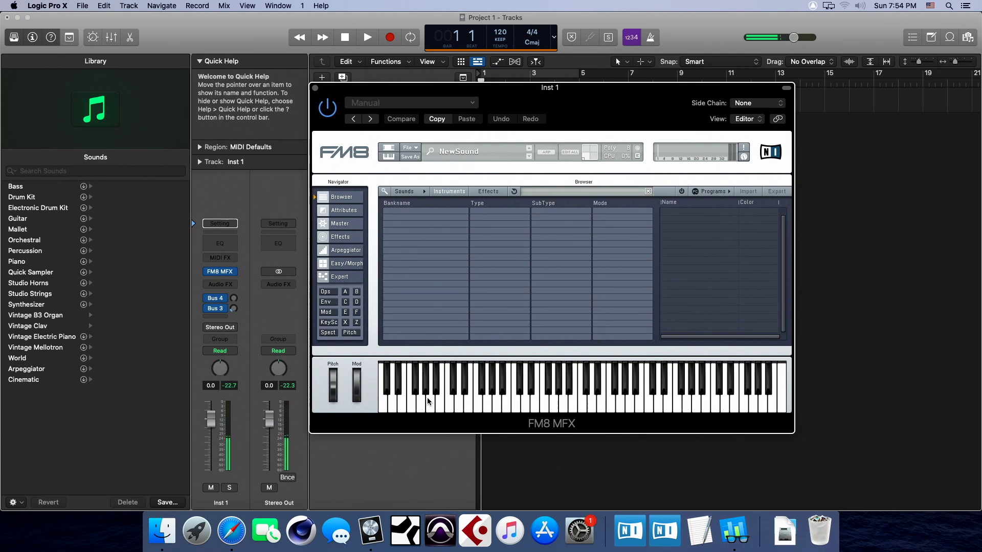
Play more notes on the FM8 MFX on-screen keyboard, then close the plug-in window.
click(399, 403)
click(528, 398)
drag(456, 92, 473, 124)
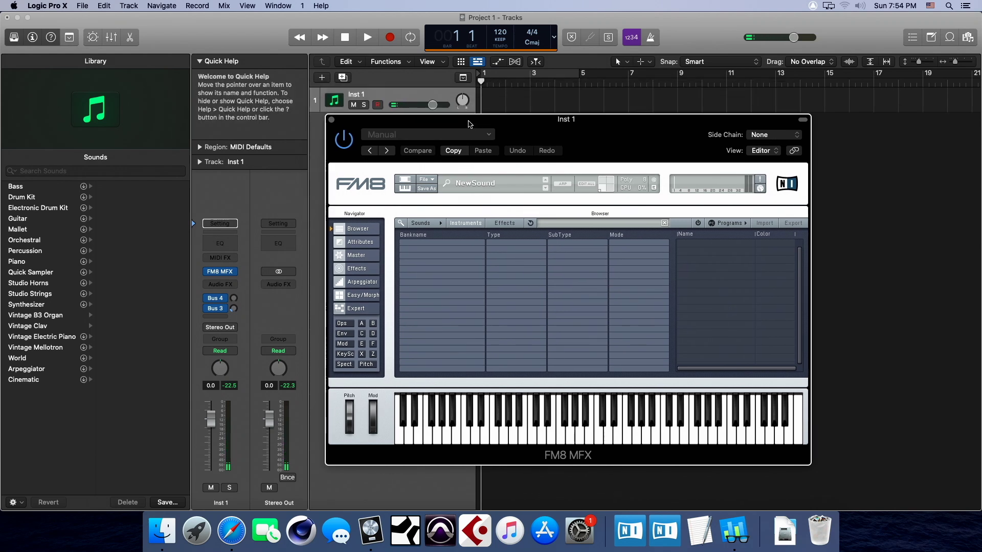
click(331, 120)
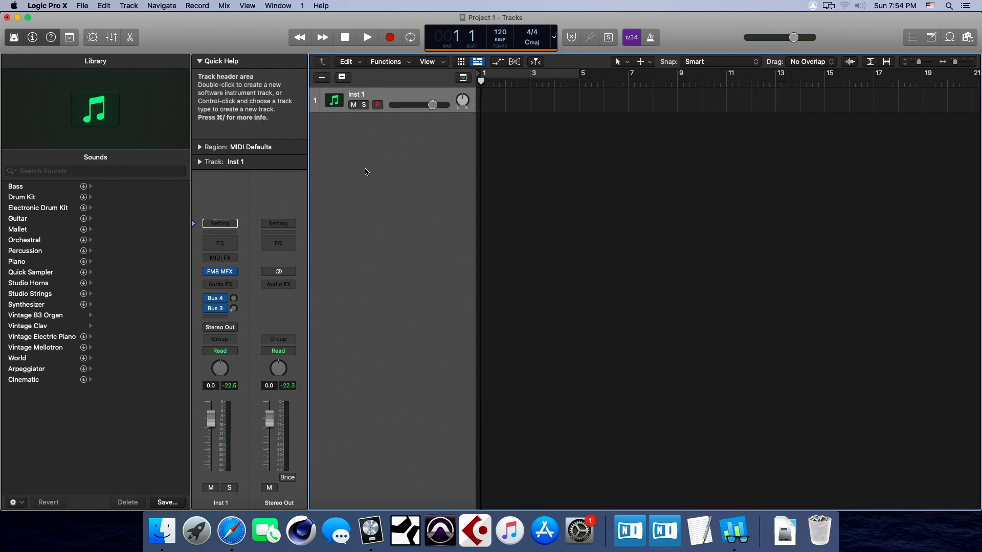
Insert the bx_console SSL 4000 E plug-in in stereo as an audio effect on Inst 1 and move its window higher.
click(233, 285)
mouse_move(238, 305)
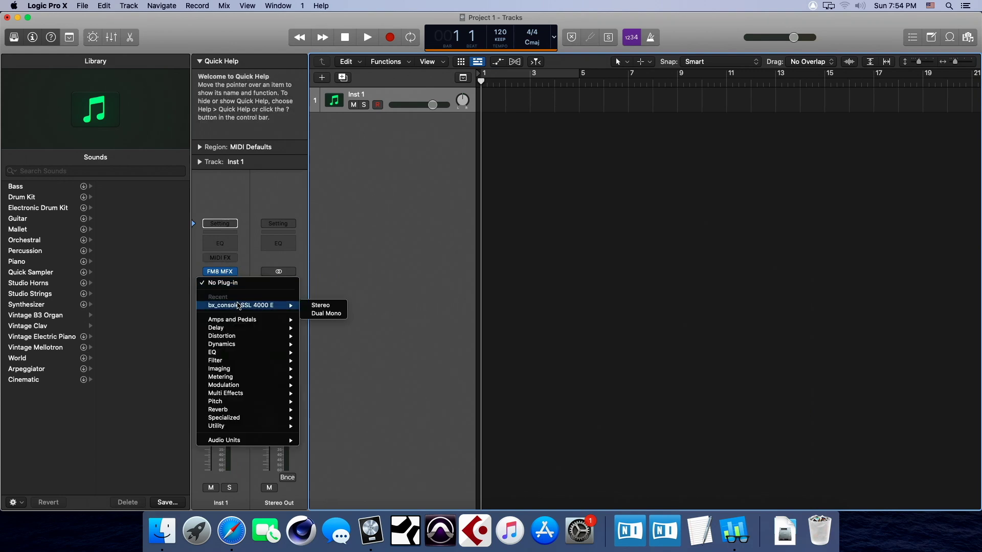
click(319, 306)
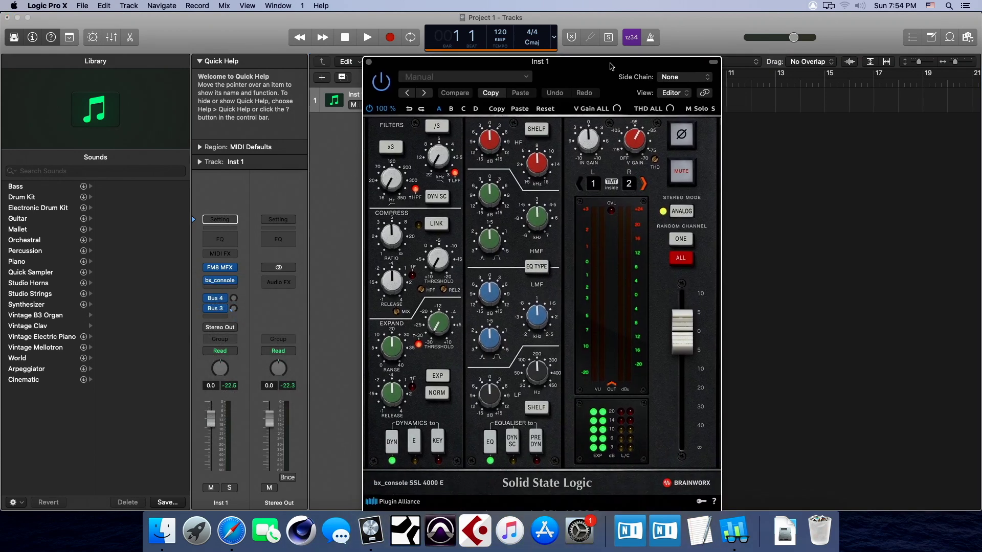
drag(610, 51, 612, 49)
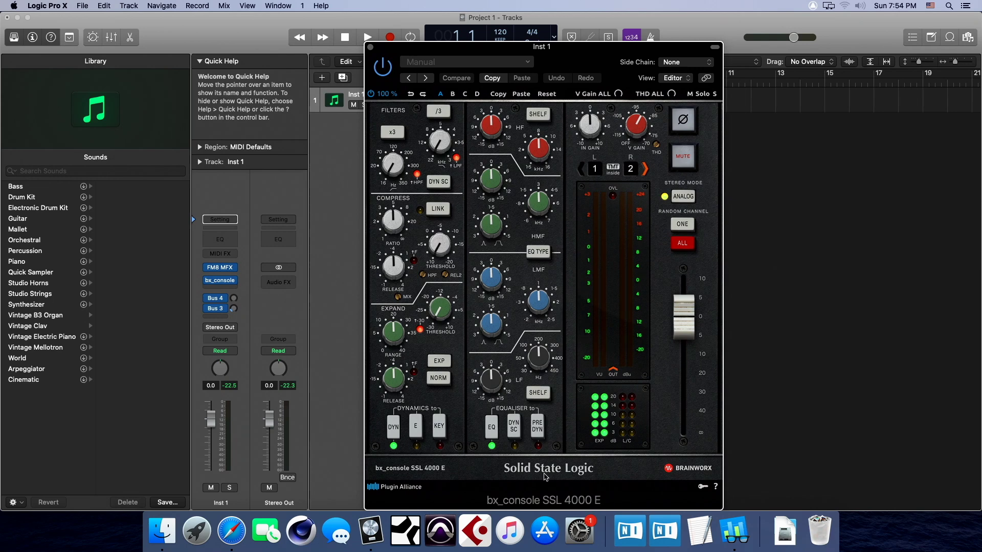
Set the SSL console's HMF gain to +3.5 dB, adjust its HMF Q and V Gain, enable phase invert and mute, and close the plug-in window.
drag(491, 179, 555, 219)
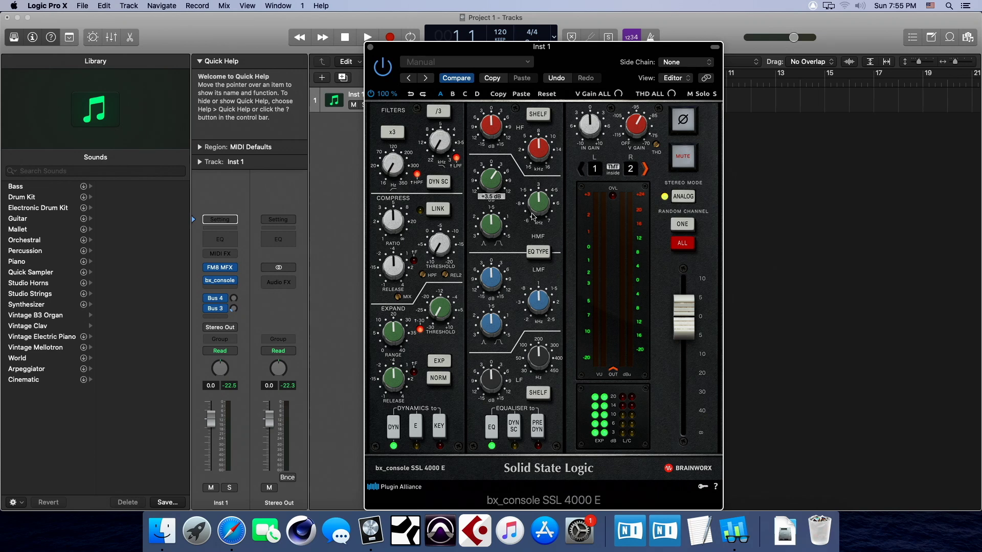
click(539, 204)
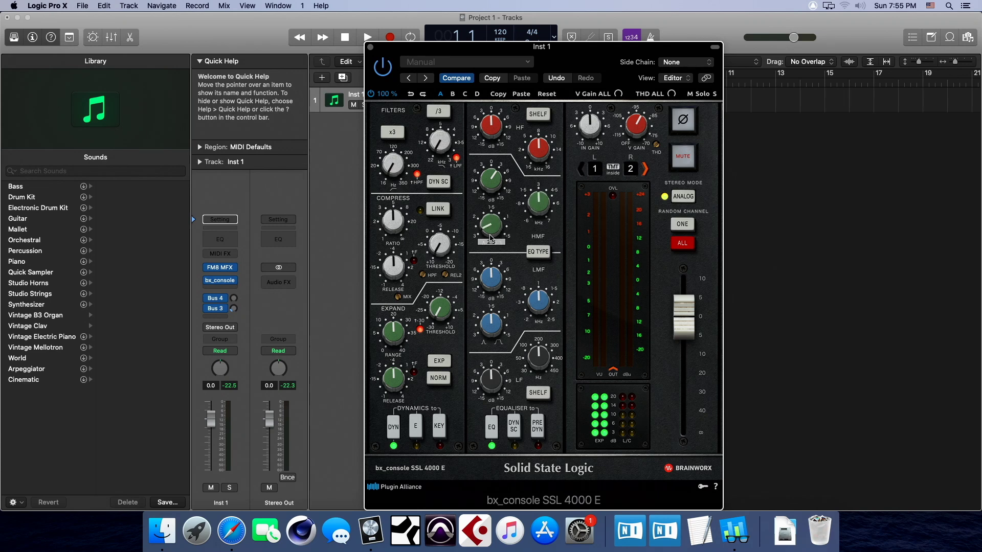
drag(635, 125, 637, 142)
click(683, 119)
click(682, 156)
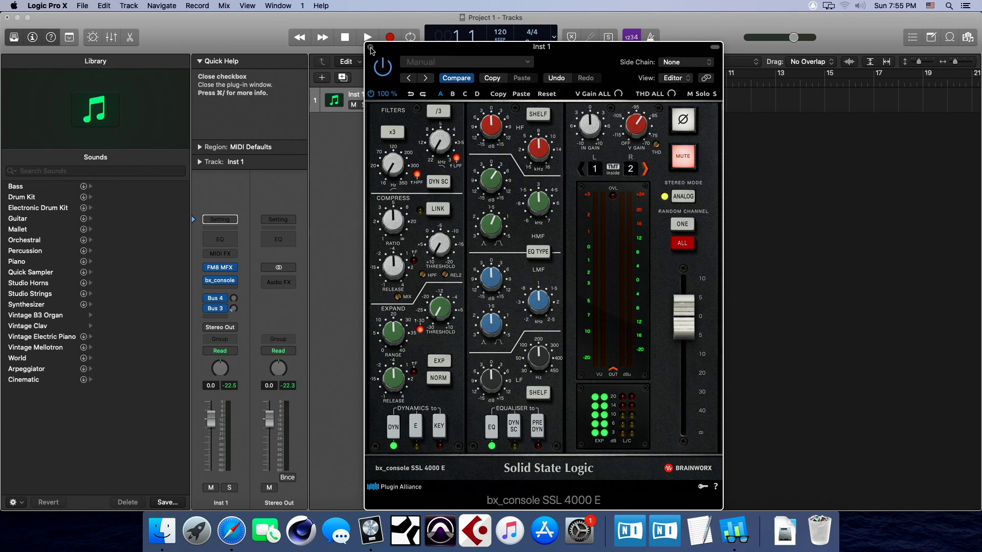
click(370, 48)
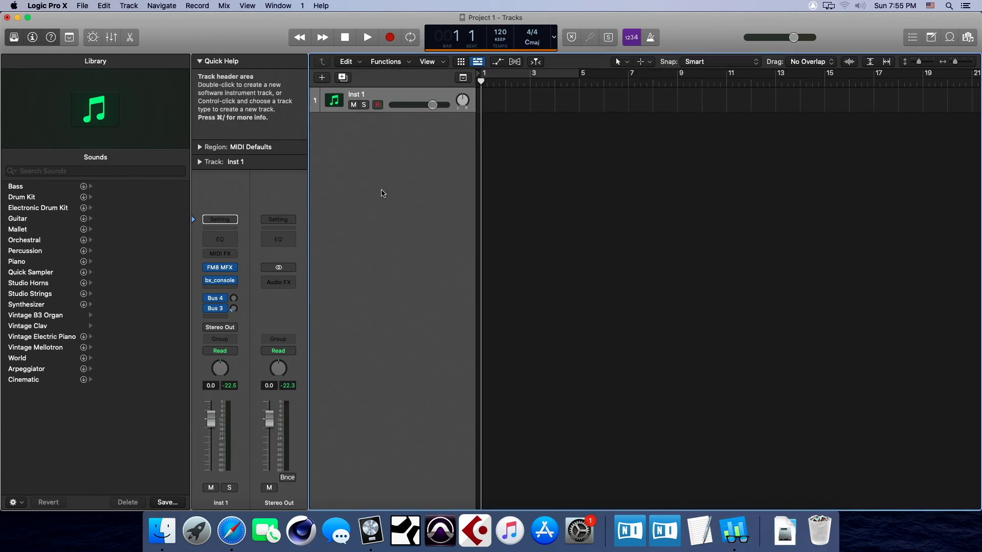
Move the Logic window down to reach the desktop and launch Waves Central from the Applications folder in Finder.
drag(210, 18, 219, 39)
click(219, 30)
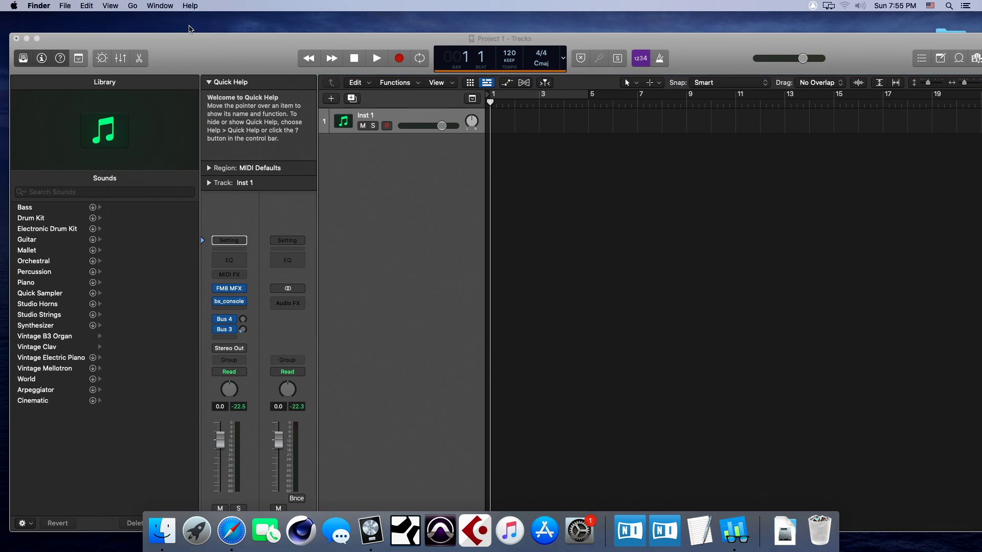
click(133, 7)
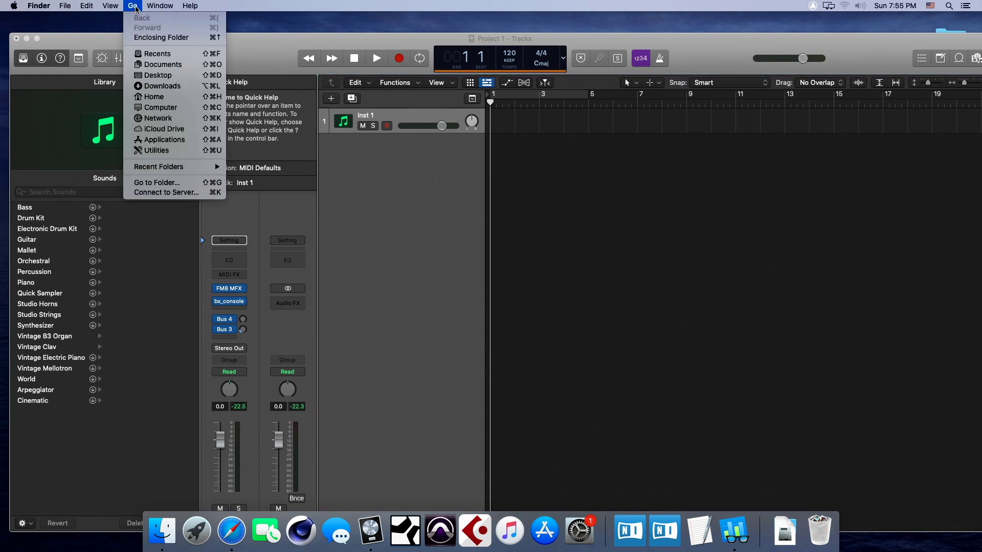
click(165, 141)
scroll(587, 210, down, 10)
double_click(488, 216)
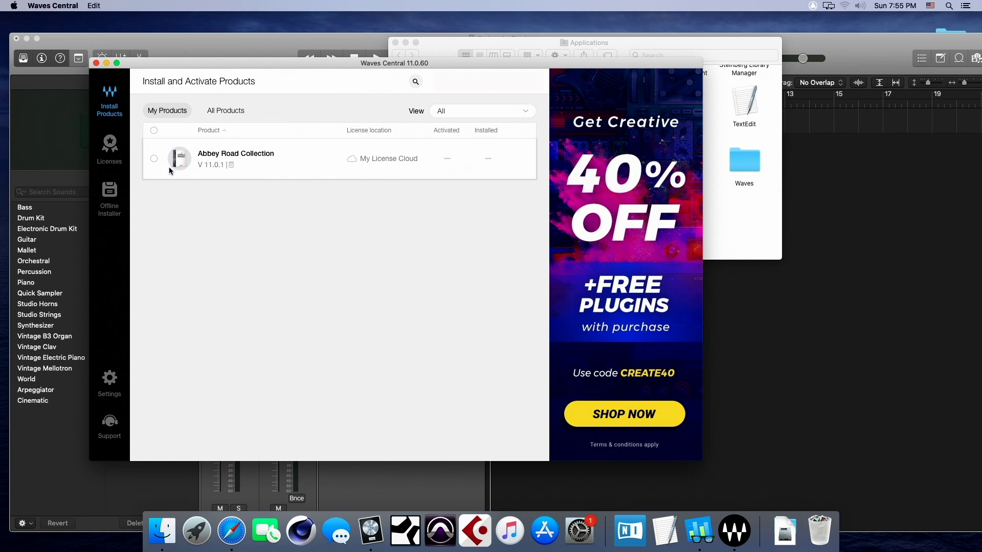
Try to install the Abbey Road Collection without activating a license and dismiss the error.
click(154, 159)
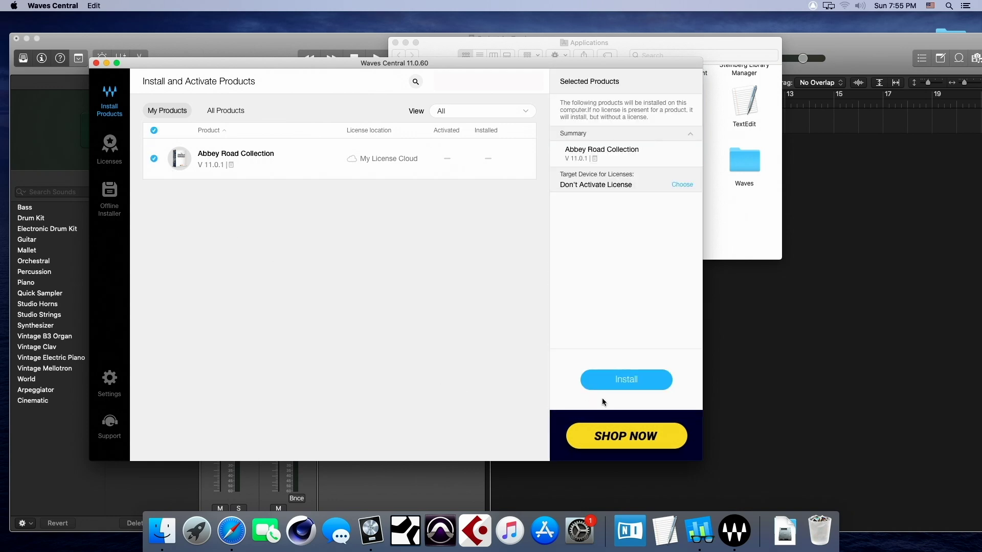
click(618, 386)
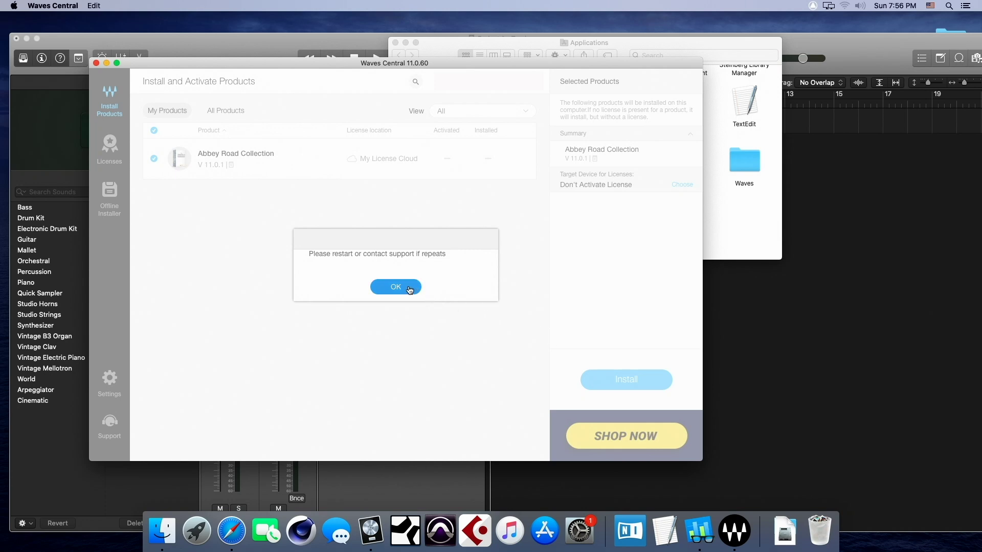
click(410, 290)
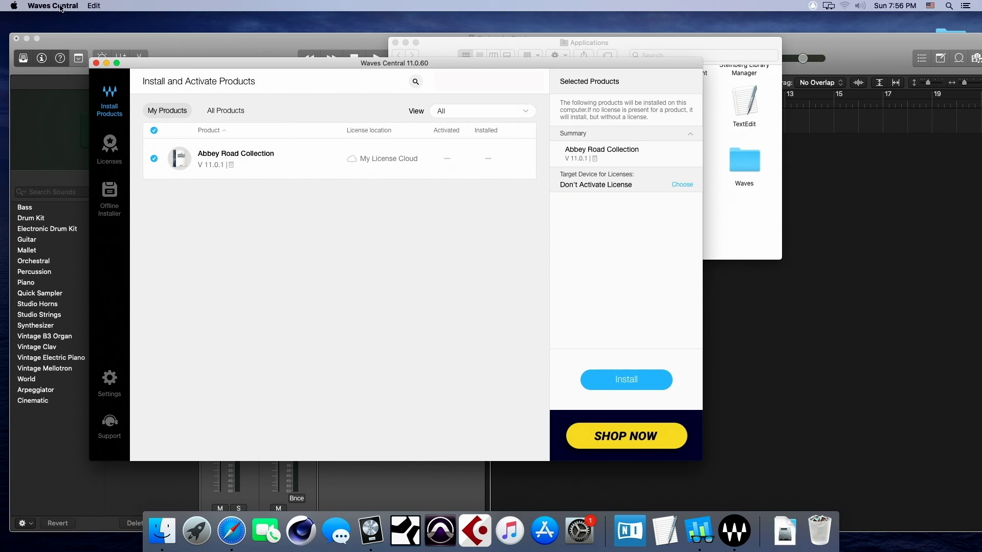
Quit Waves Central and close the Applications folder window.
click(61, 7)
click(61, 7)
click(61, 6)
click(85, 88)
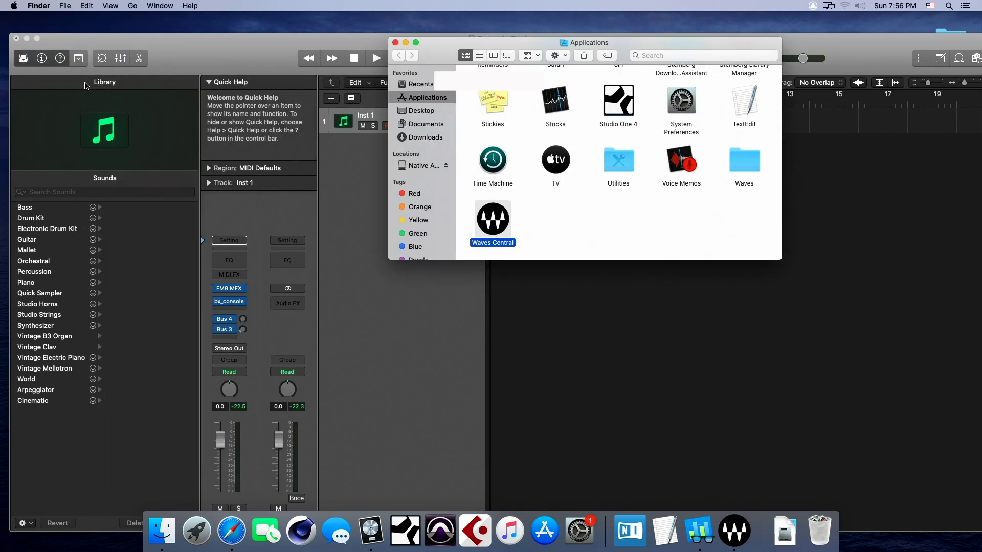
click(396, 43)
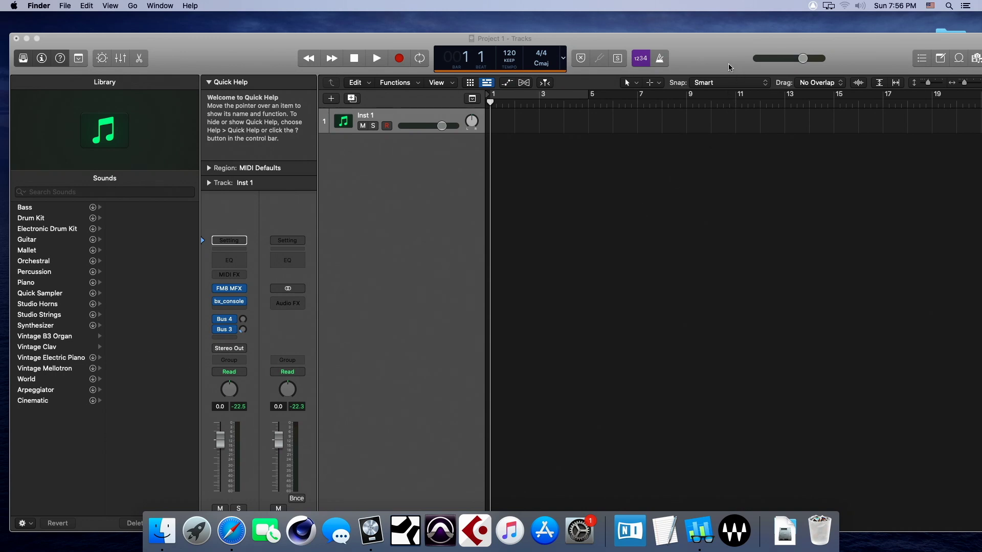
Return to Logic Pro X and open the recent project NewLogicBenchmarkTest 2.logicx, closing Project 1 without saving it.
drag(730, 67, 723, 48)
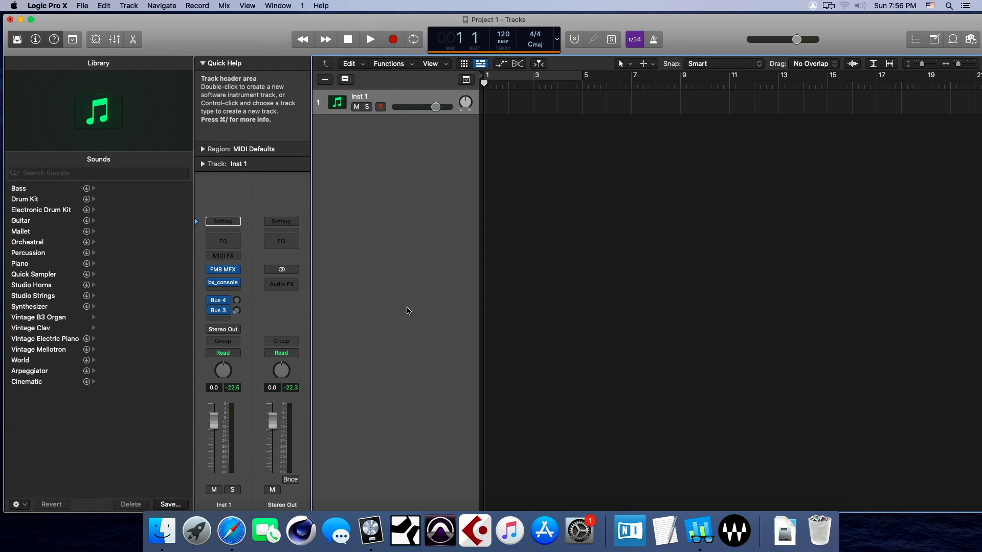
click(83, 6)
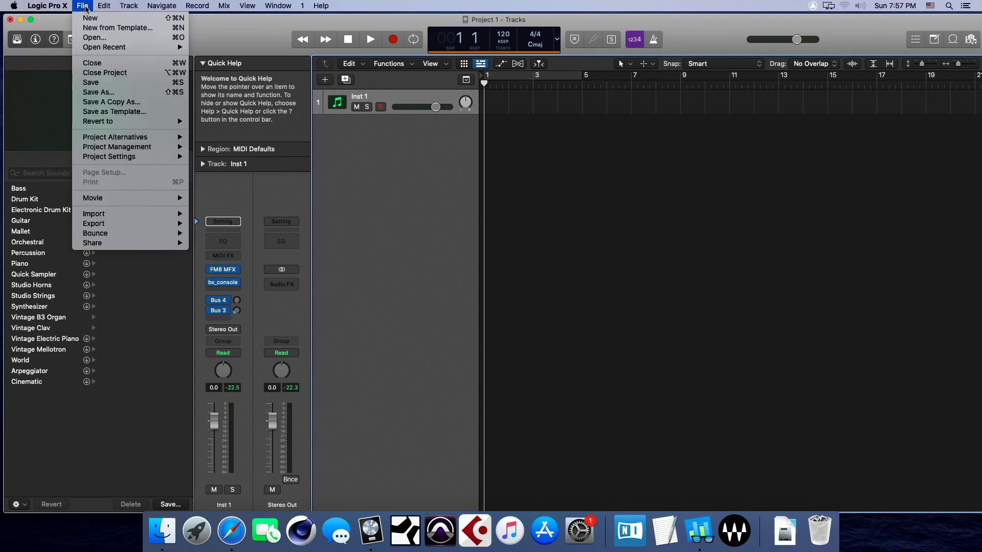
mouse_move(97, 48)
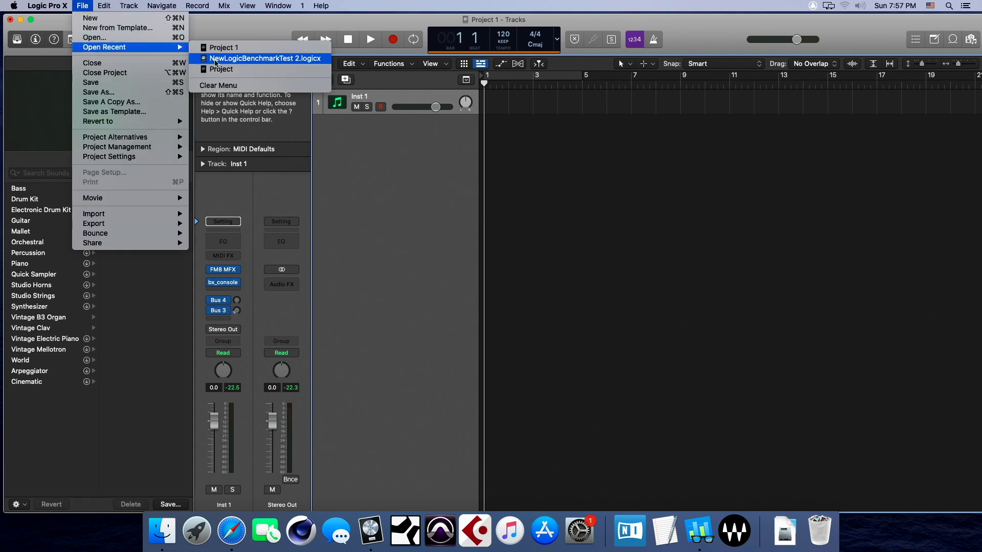
click(229, 62)
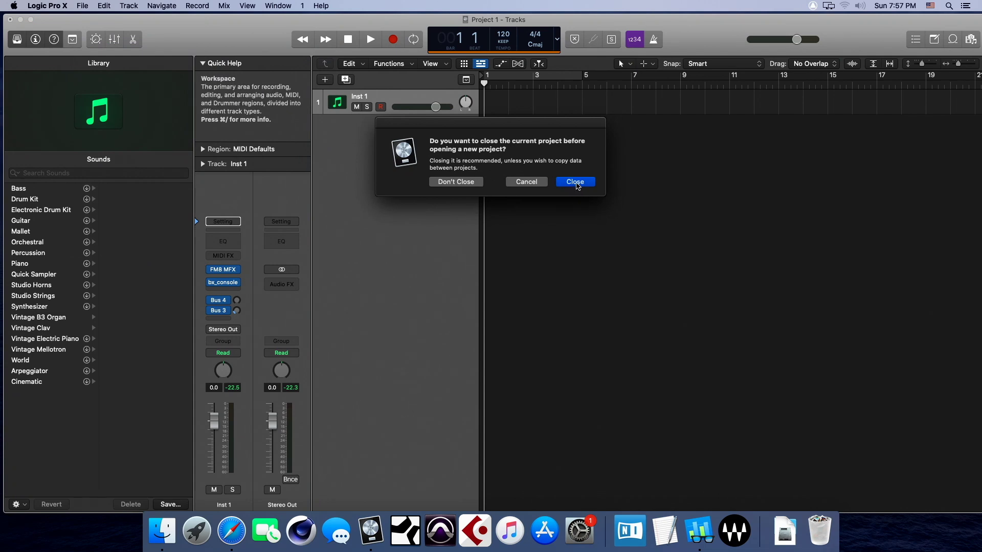
click(575, 182)
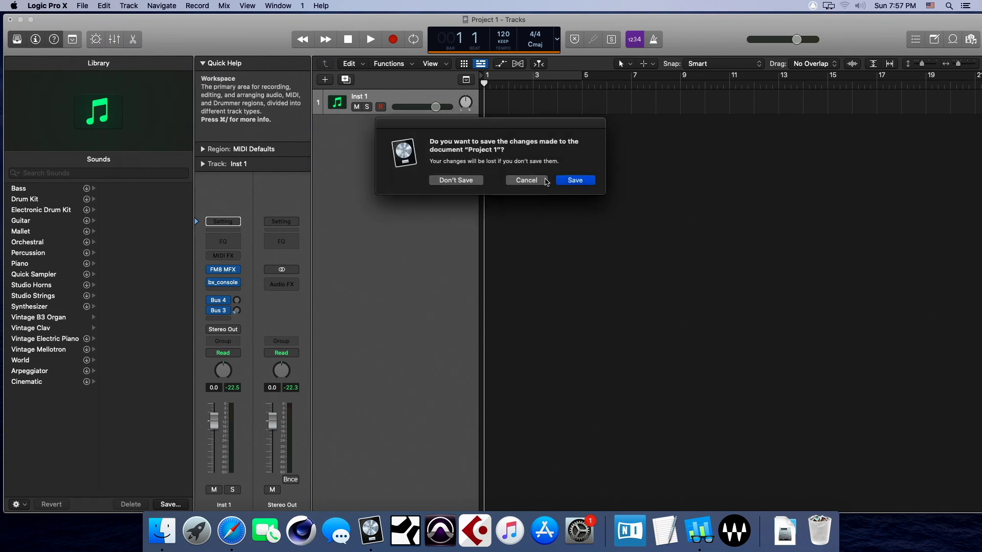
click(456, 181)
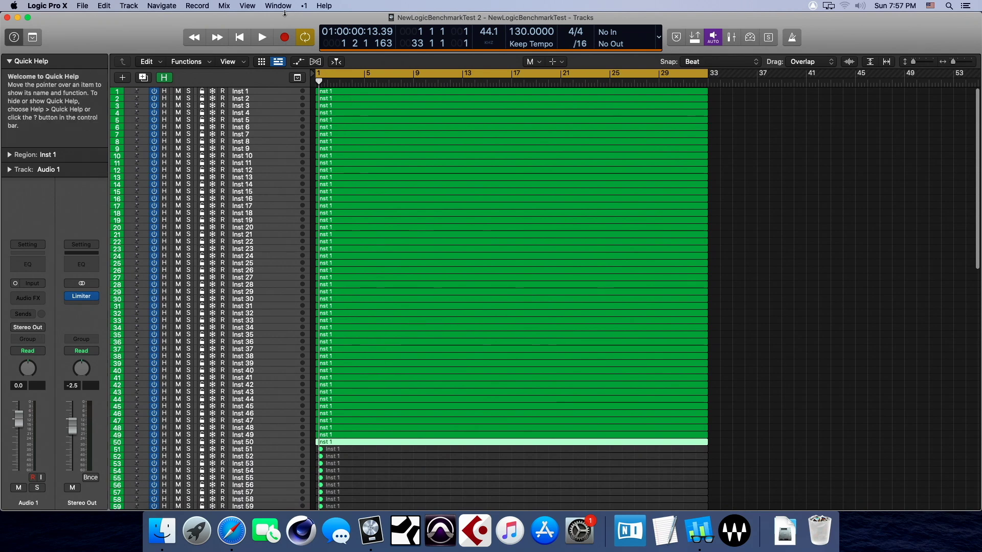
Show the mixer enlarged to examine the instruments and effects loaded on the benchmark tracks, then hide it again.
click(247, 5)
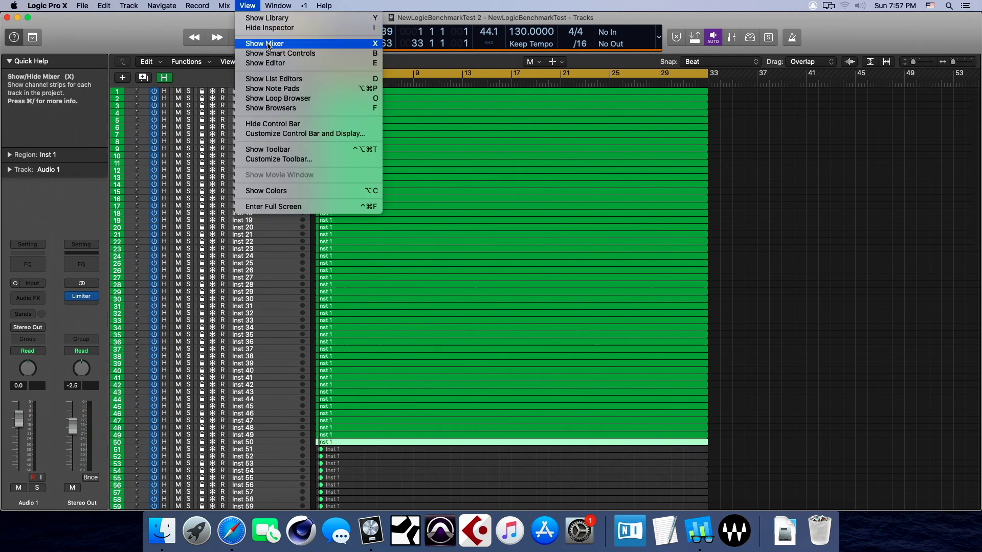
click(280, 50)
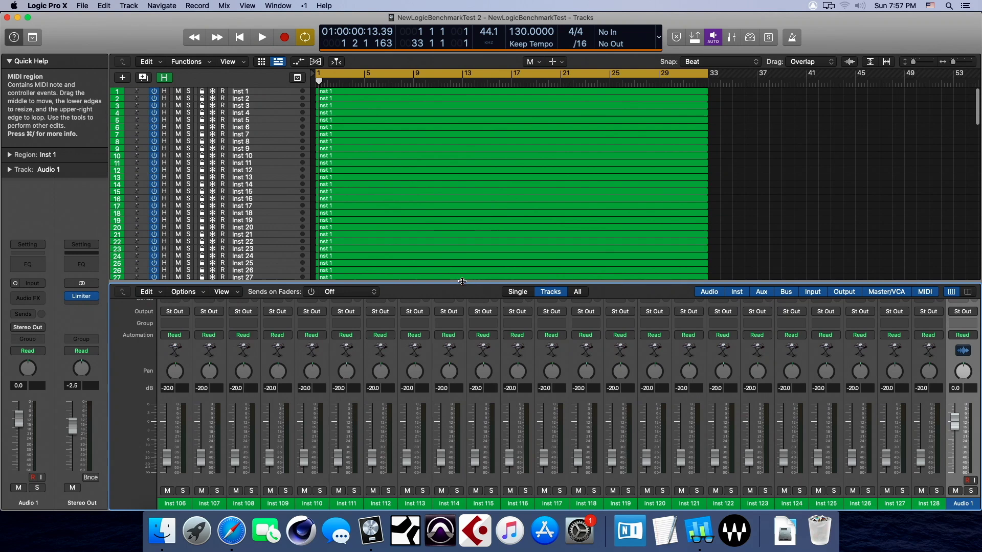
drag(461, 280, 447, 152)
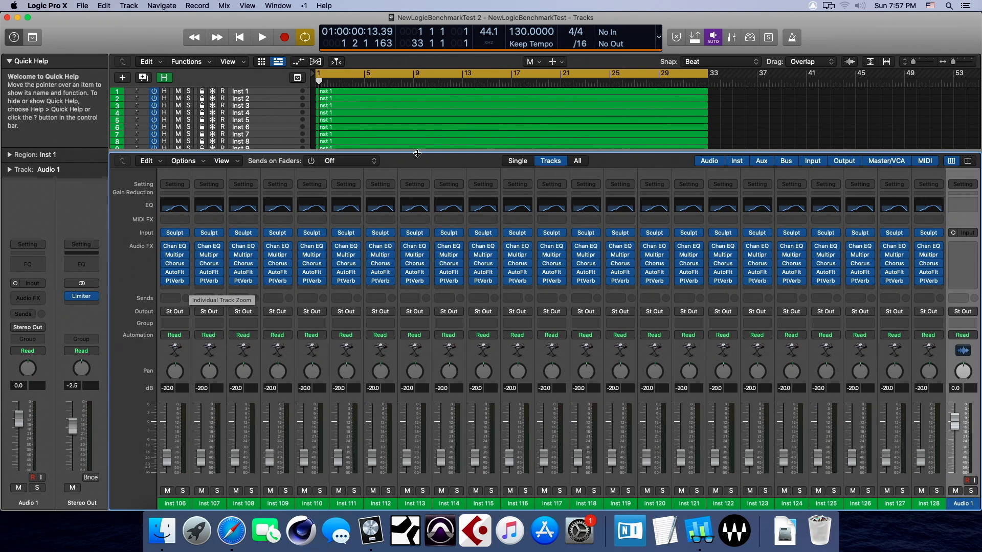
click(249, 5)
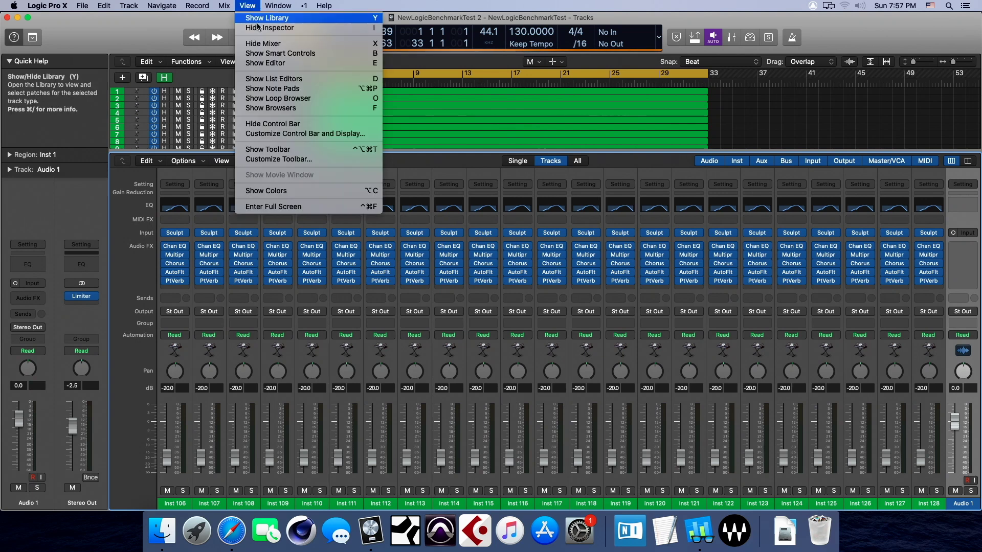
click(276, 43)
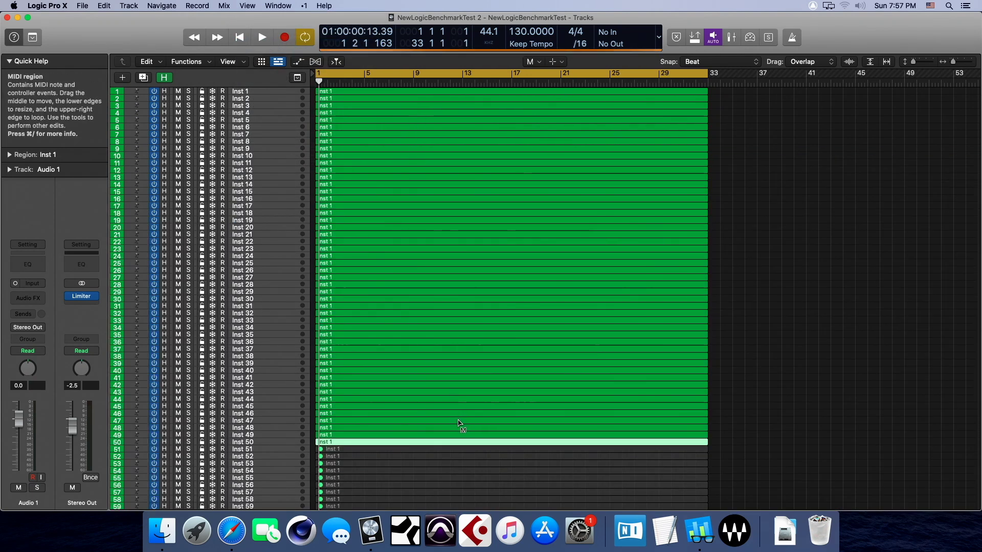
Set the I/O buffer size to 64 samples in the audio device preferences, apply the change and dismiss the alert.
click(47, 5)
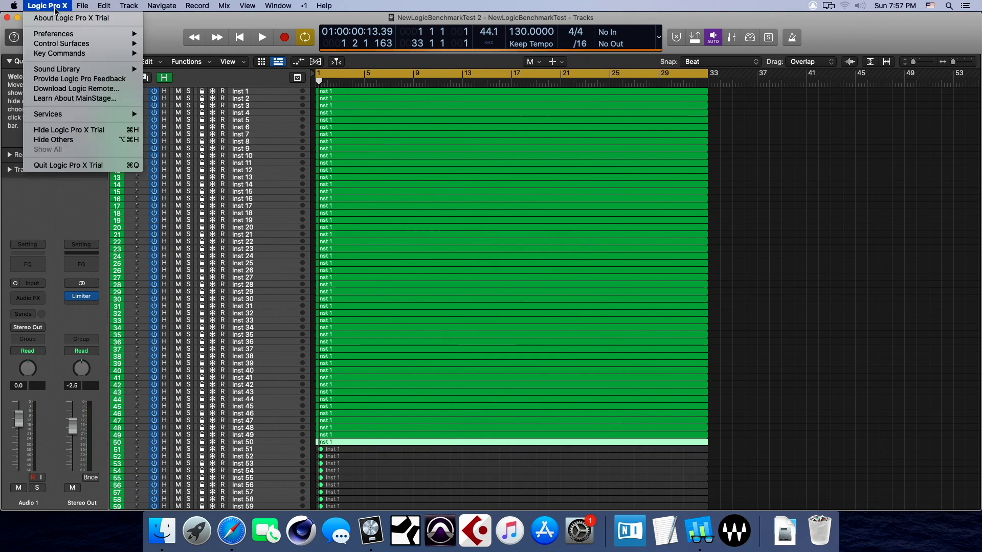
mouse_move(114, 33)
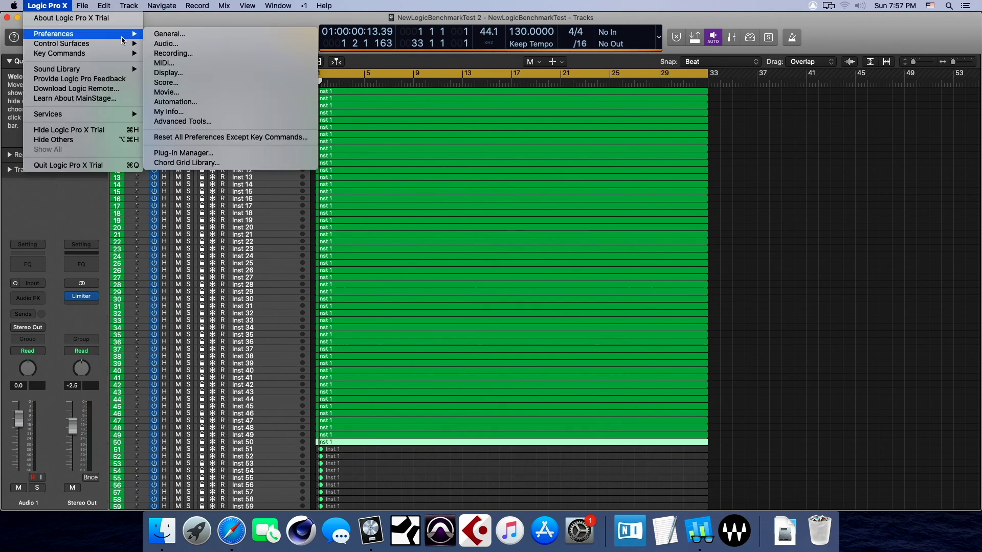
click(158, 43)
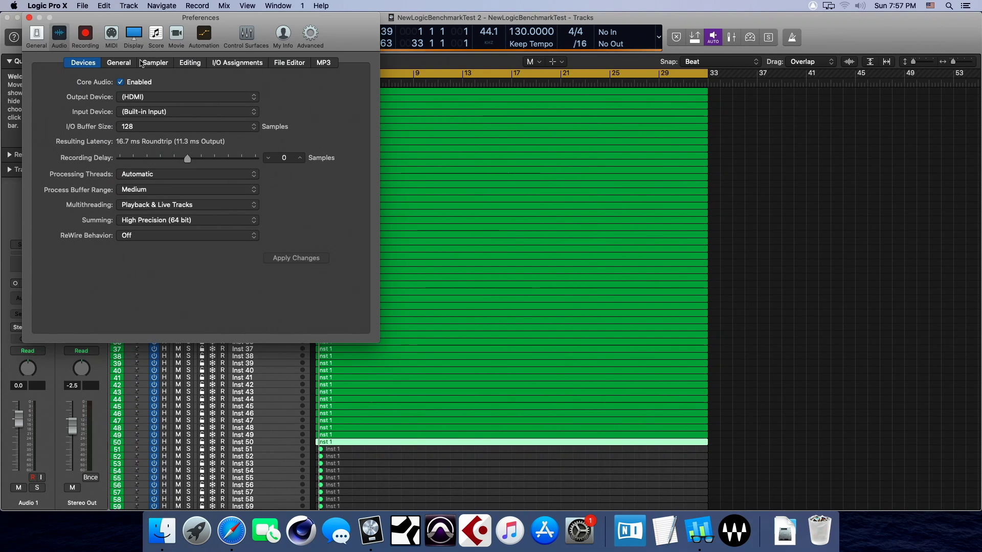
click(147, 126)
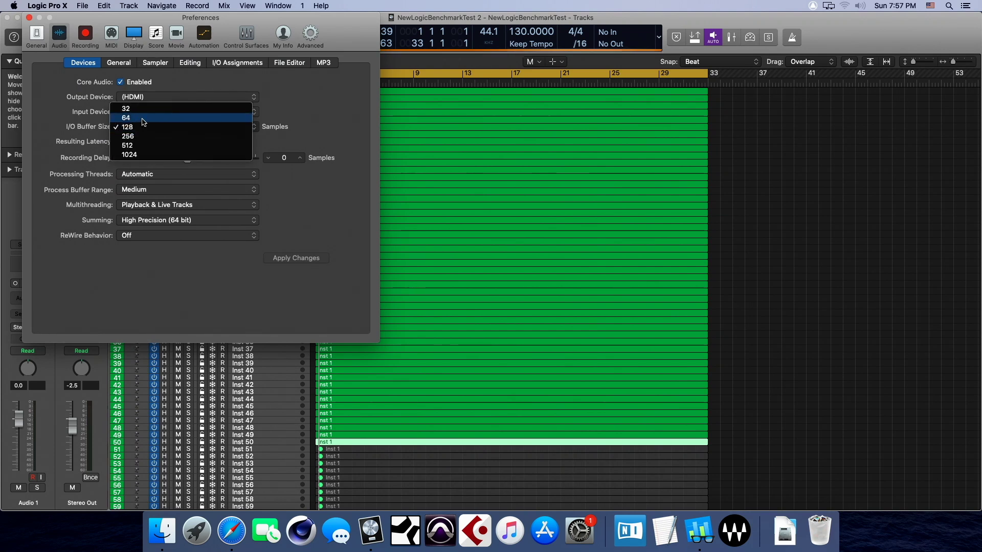
click(143, 120)
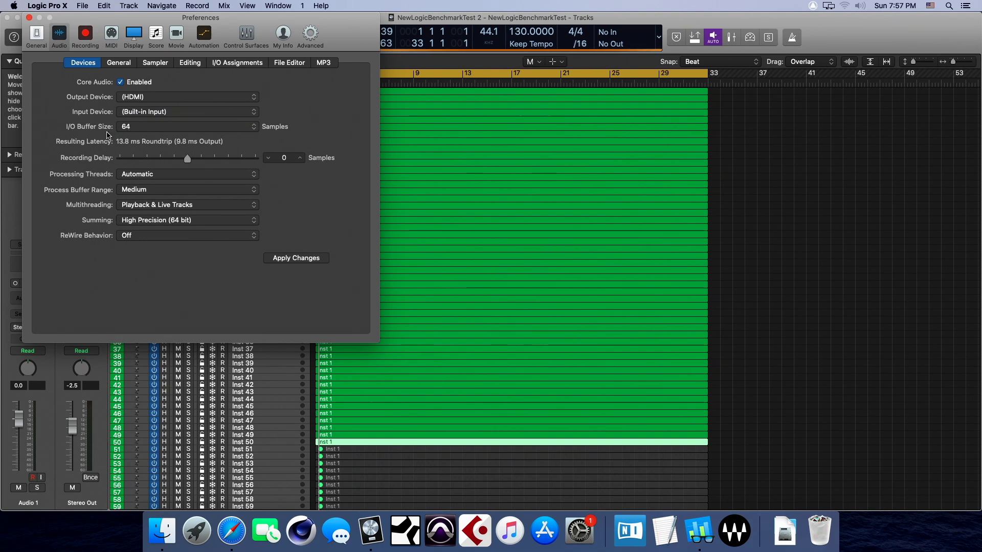
click(316, 260)
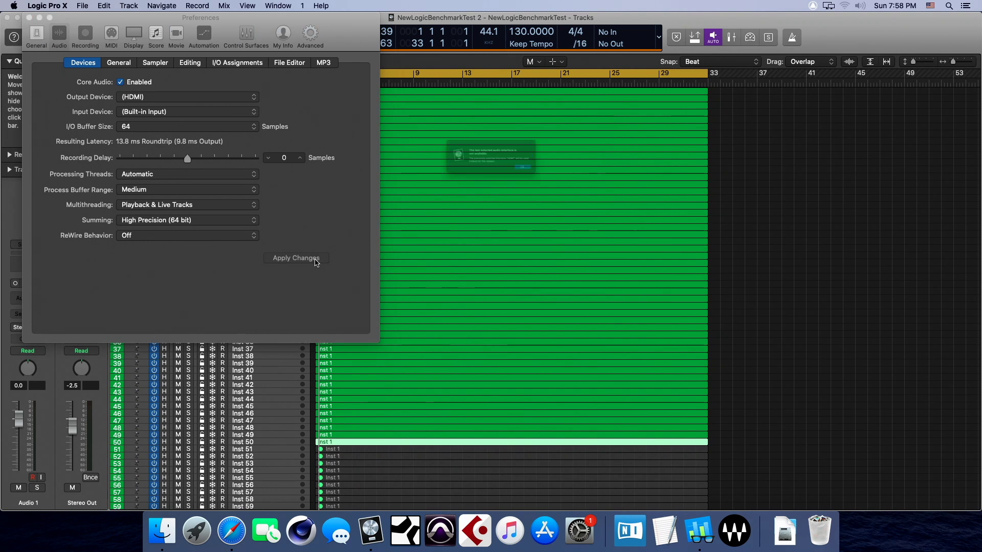
click(566, 183)
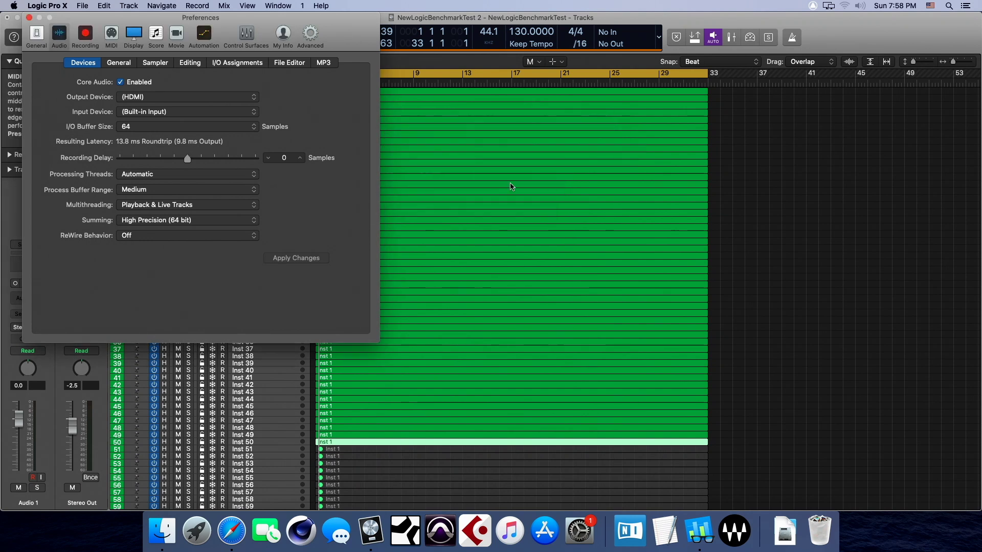
Set the project's sample rate to 48 kHz in the audio project settings and close the settings and preferences windows.
click(91, 41)
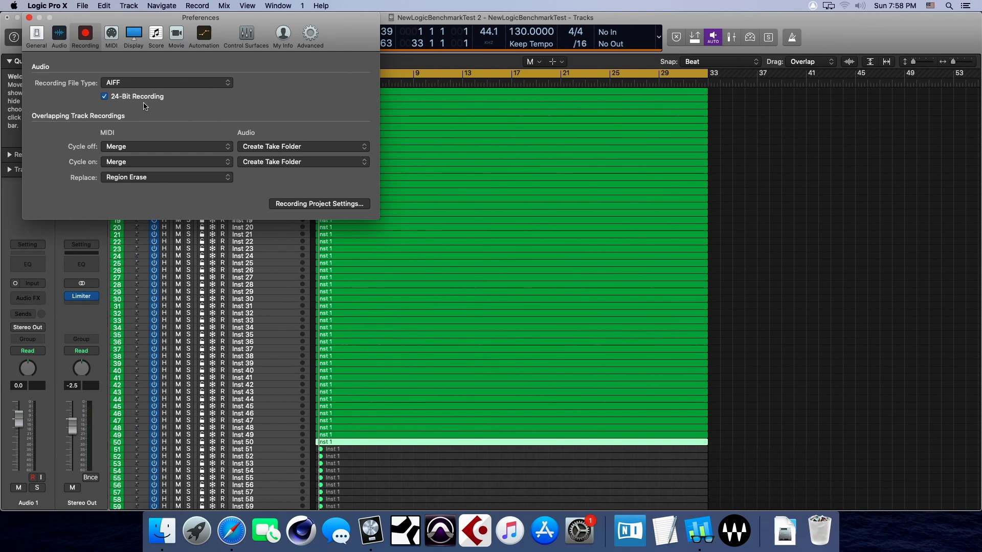
click(320, 204)
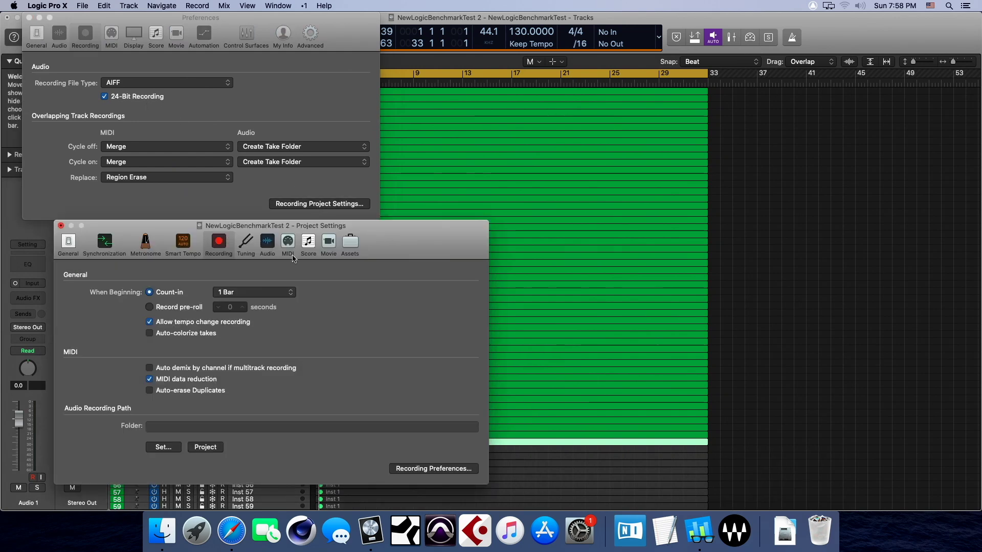
click(268, 244)
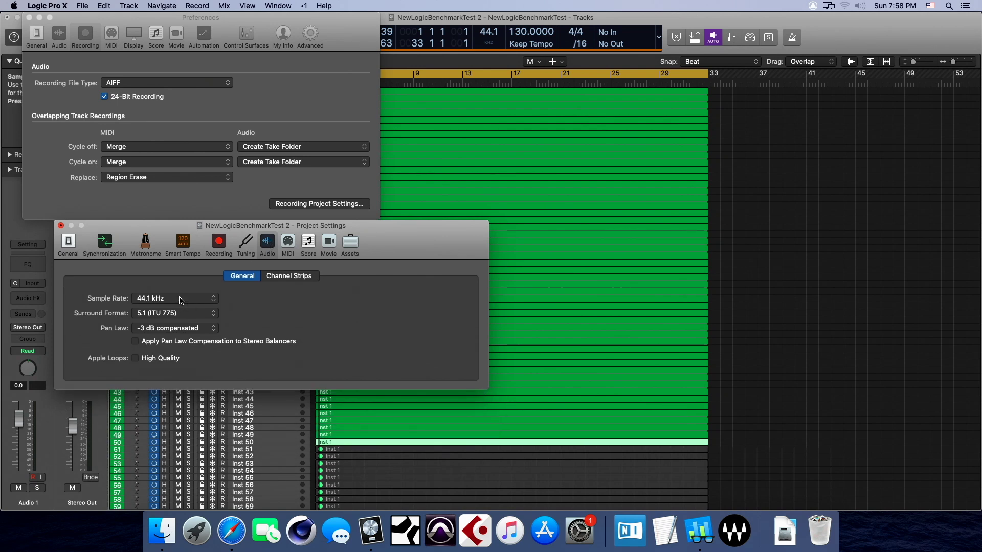
click(181, 300)
click(177, 307)
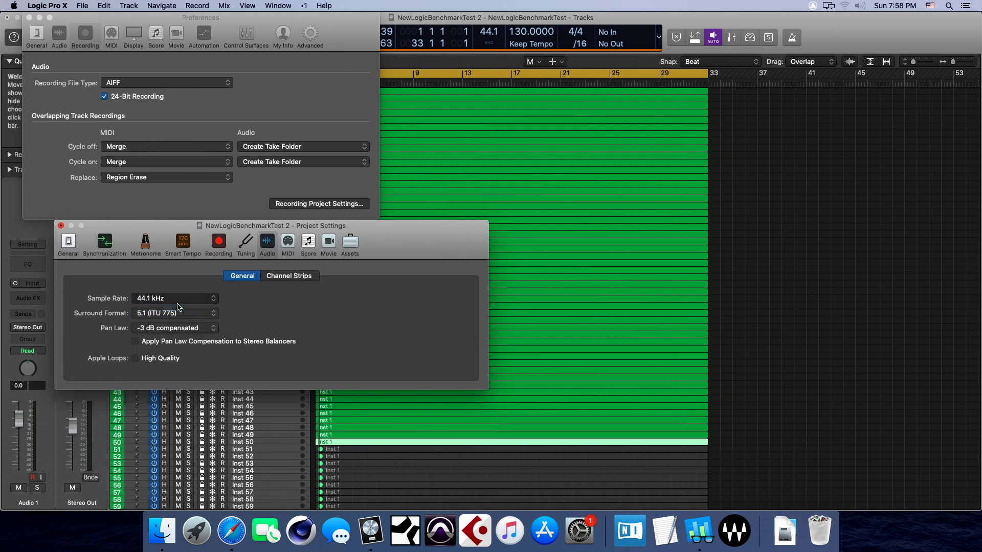
click(61, 226)
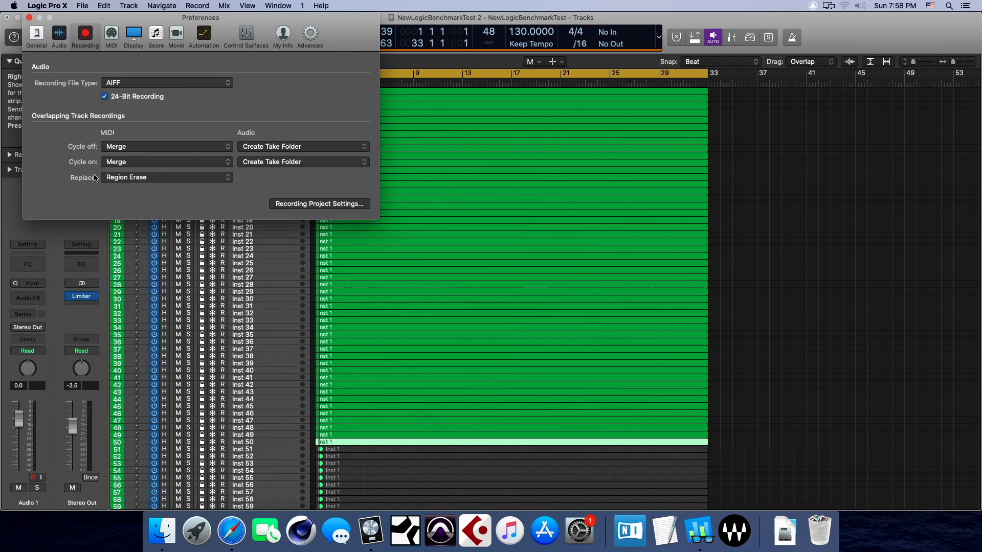
click(29, 17)
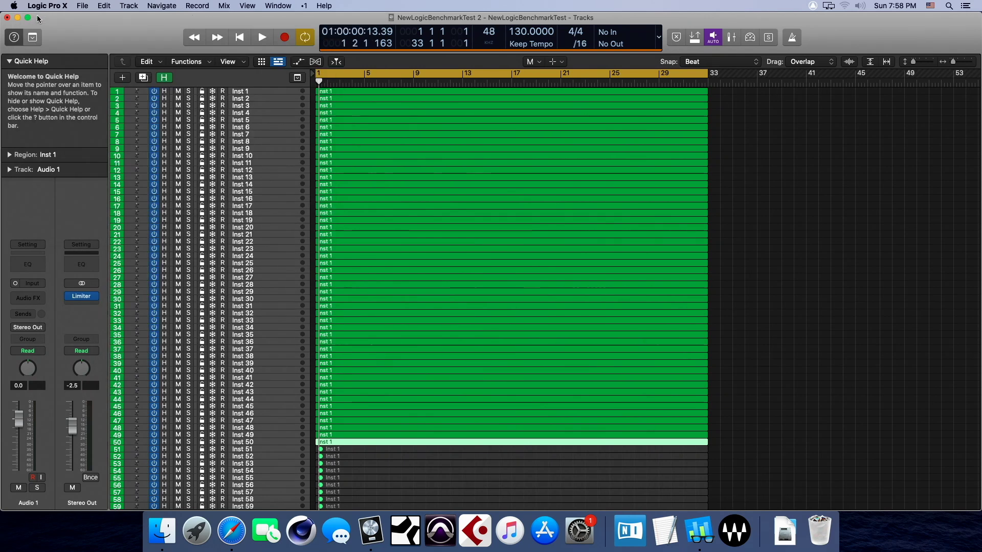
Customize the control bar display to include the CPU/HD performance meter, and place the floating Performance Meter window beside the tracks.
click(660, 50)
click(683, 108)
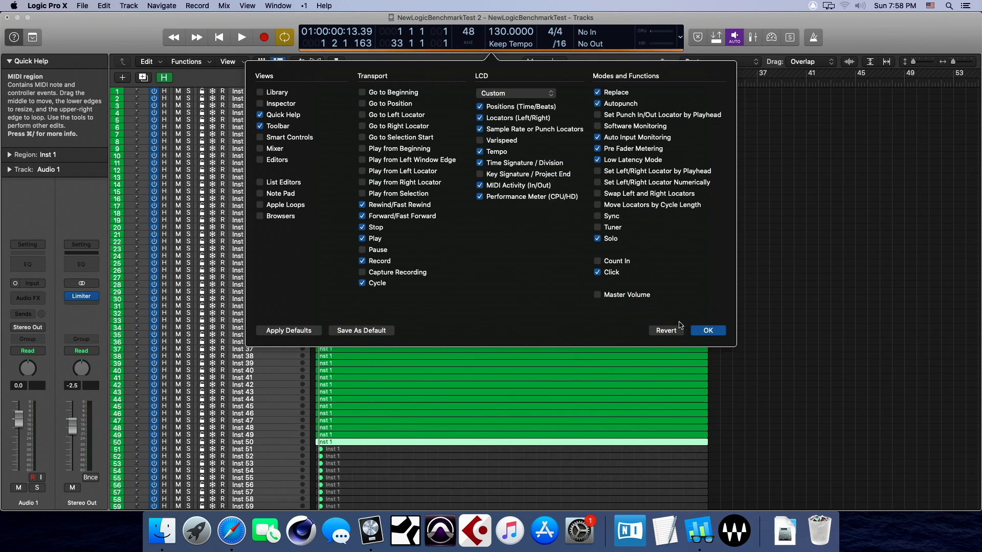
click(708, 330)
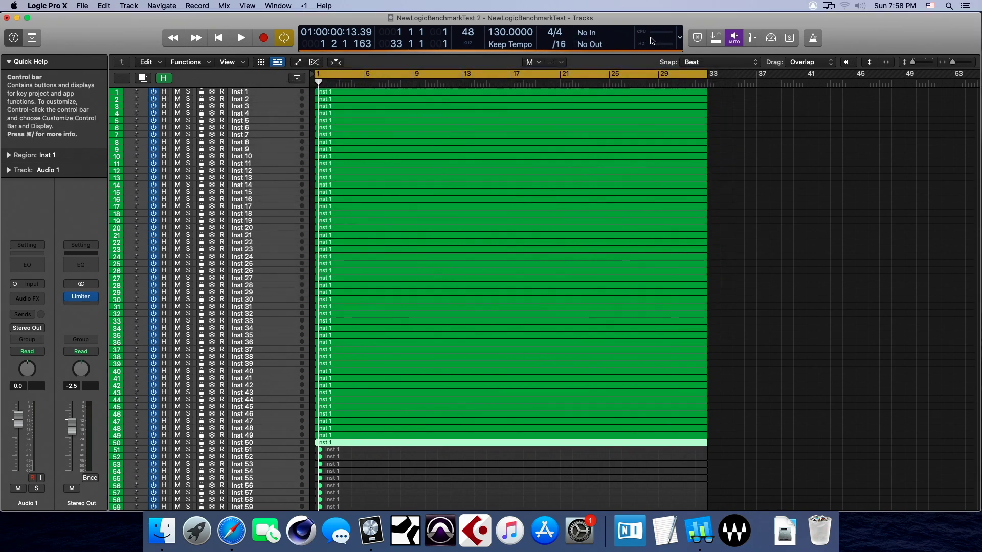
click(652, 39)
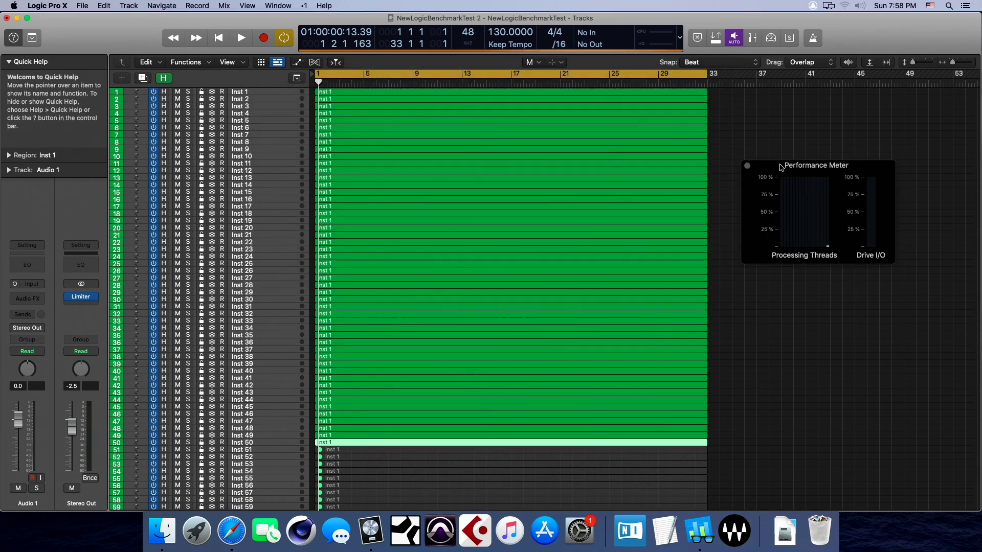
drag(781, 165, 759, 125)
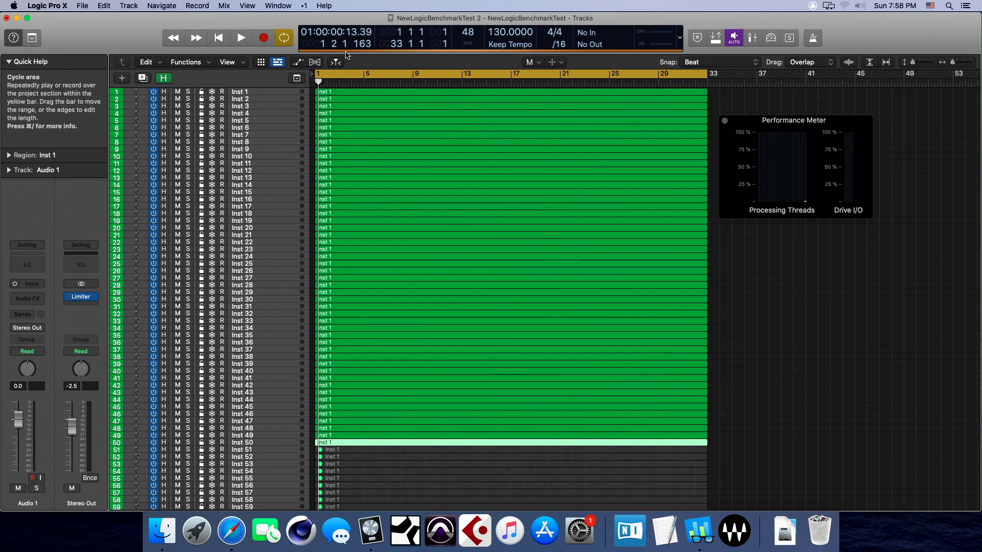
Play the project with the first 50 instrument tracks active to check the processing load, and stop playback.
click(242, 38)
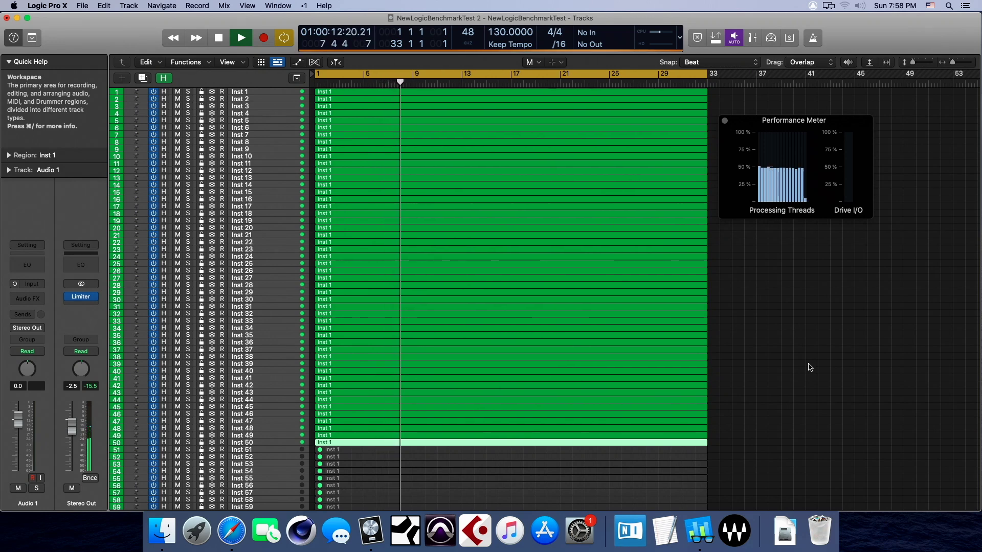
scroll(560, 285, down, 5)
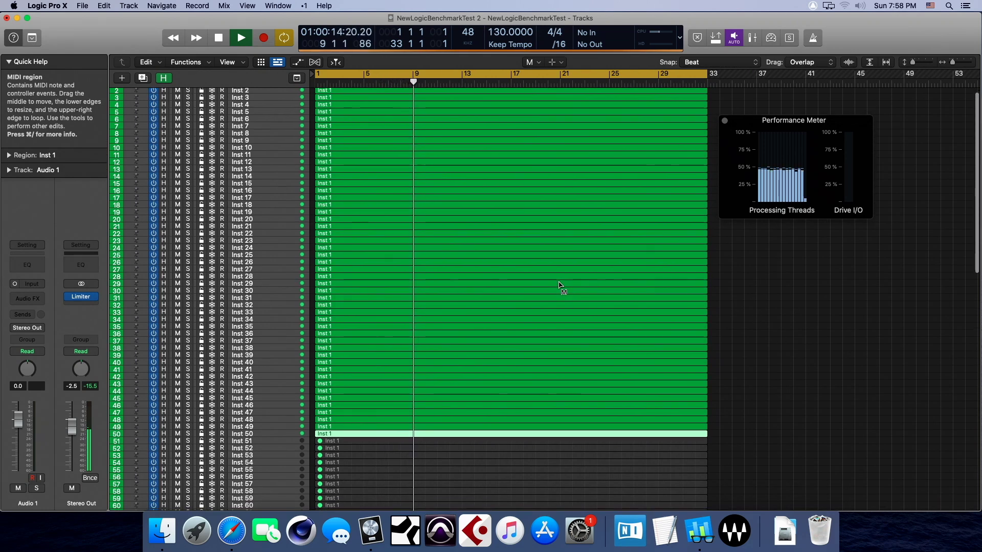
click(218, 40)
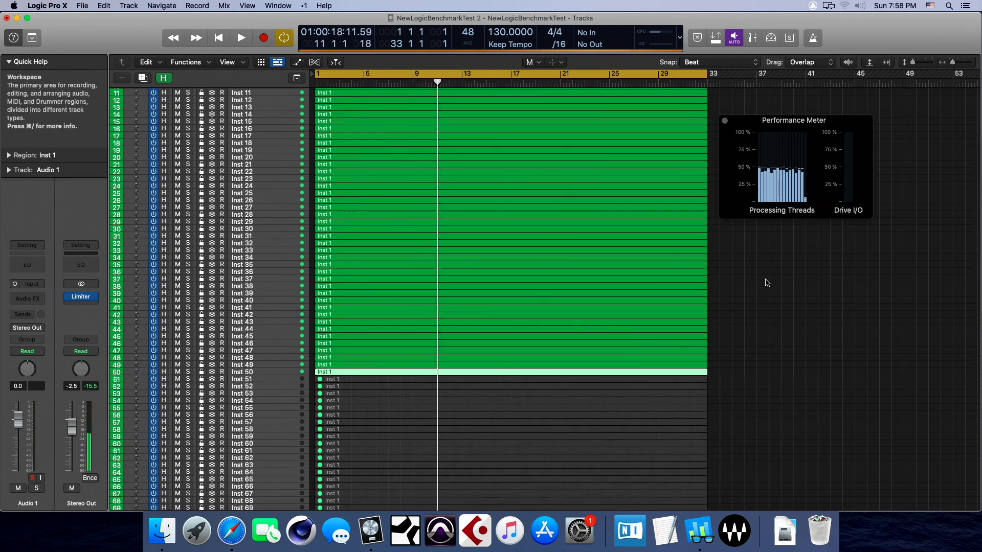
Unmute the MIDI regions on instrument tracks 51 to 100.
scroll(793, 298, down, 5)
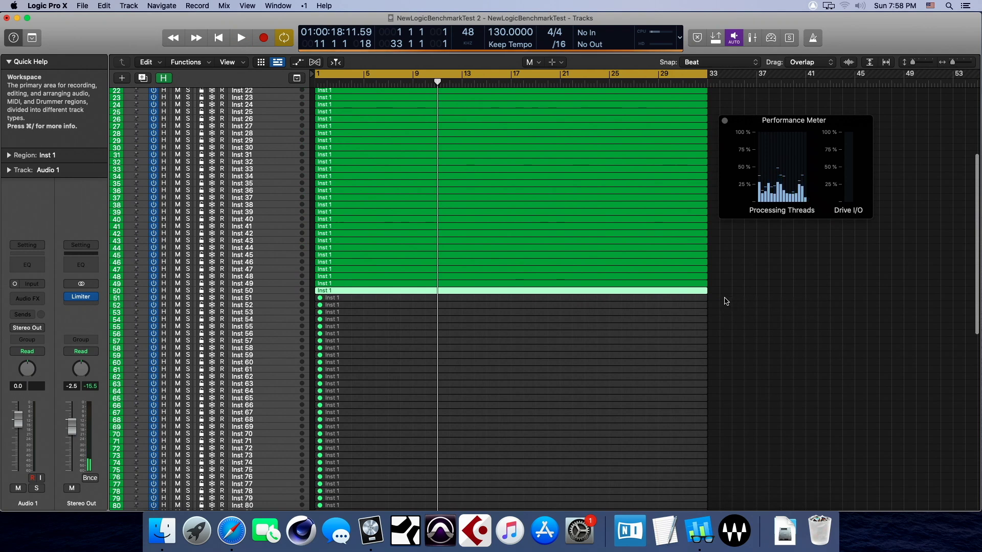
drag(726, 301, 673, 462)
click(789, 397)
scroll(397, 155, up, 5)
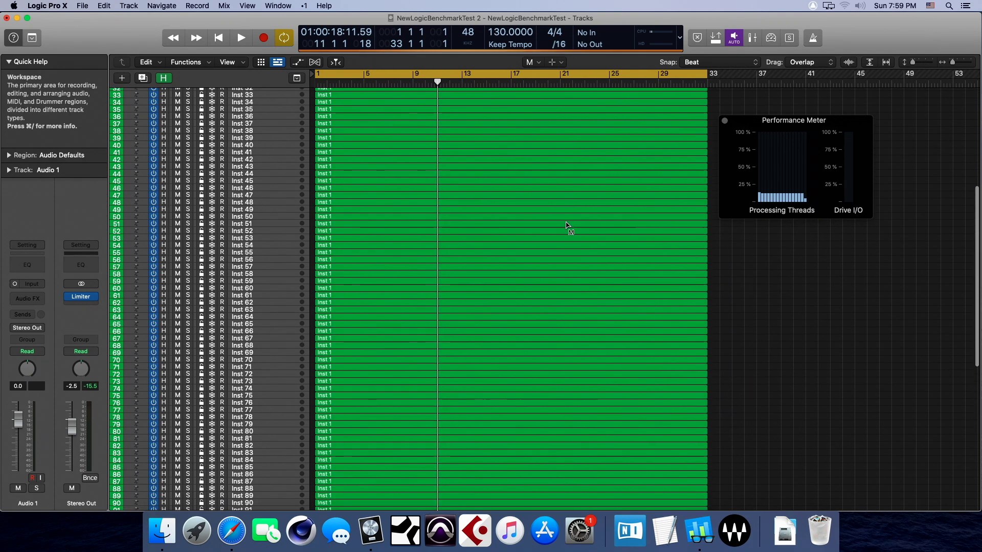
Play the project from the start with 100 active instrument tracks to check the processing load, and stop playback.
click(218, 40)
click(241, 41)
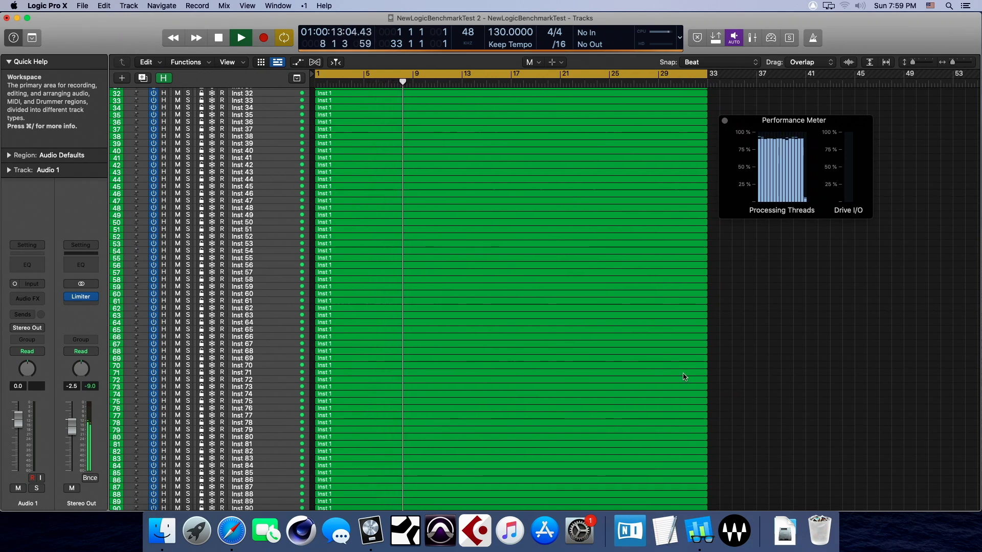
scroll(533, 328, down, 1)
scroll(533, 329, down, 10)
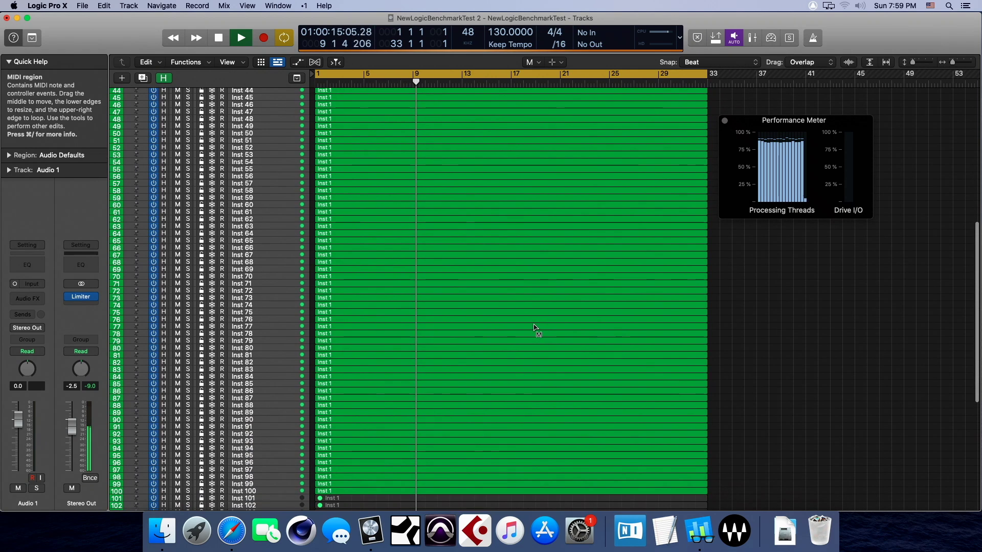
scroll(533, 326, down, 2)
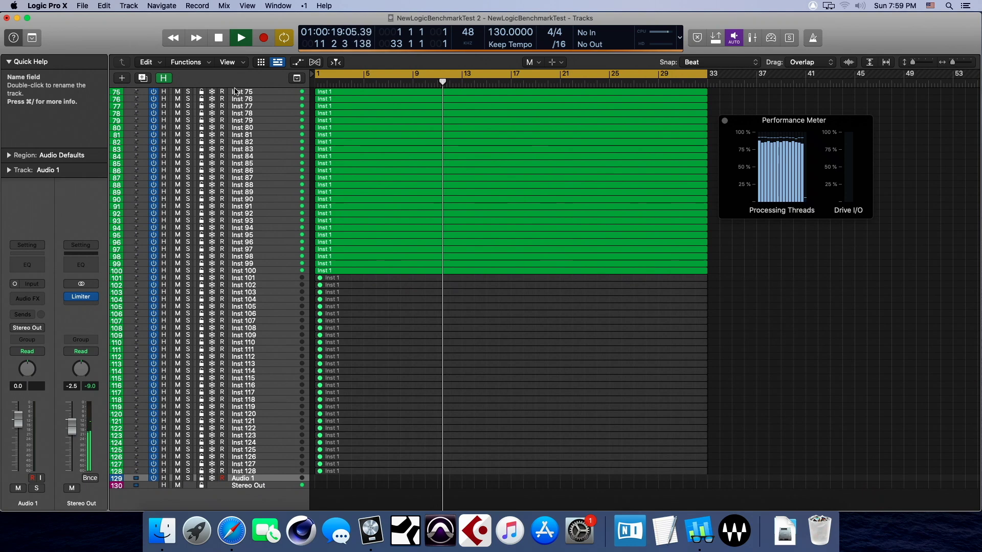
key(space)
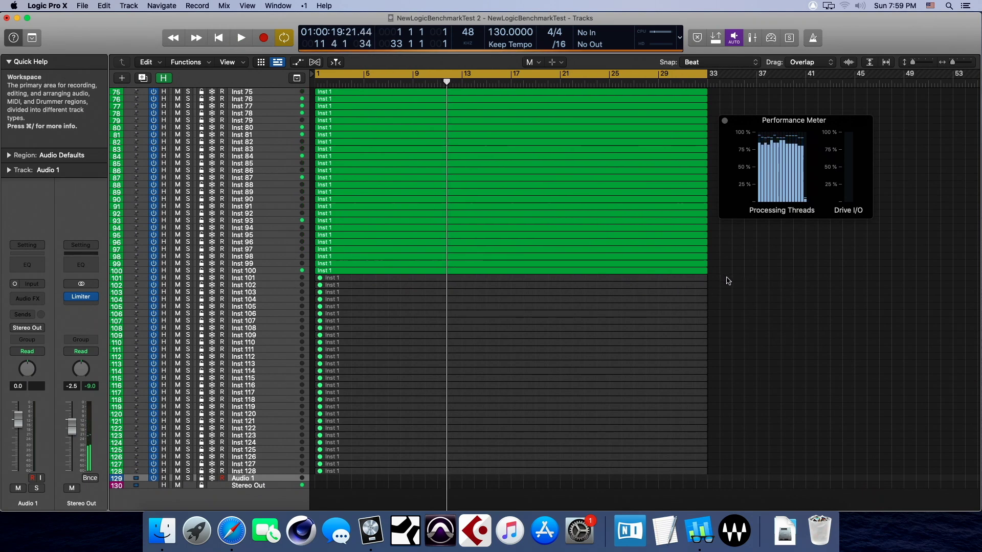
Unmute the regions on instrument tracks 101 to 128 and play all 128 tracks from the start to check the processing load.
drag(727, 281, 672, 476)
key(shift+super+a)
click(241, 41)
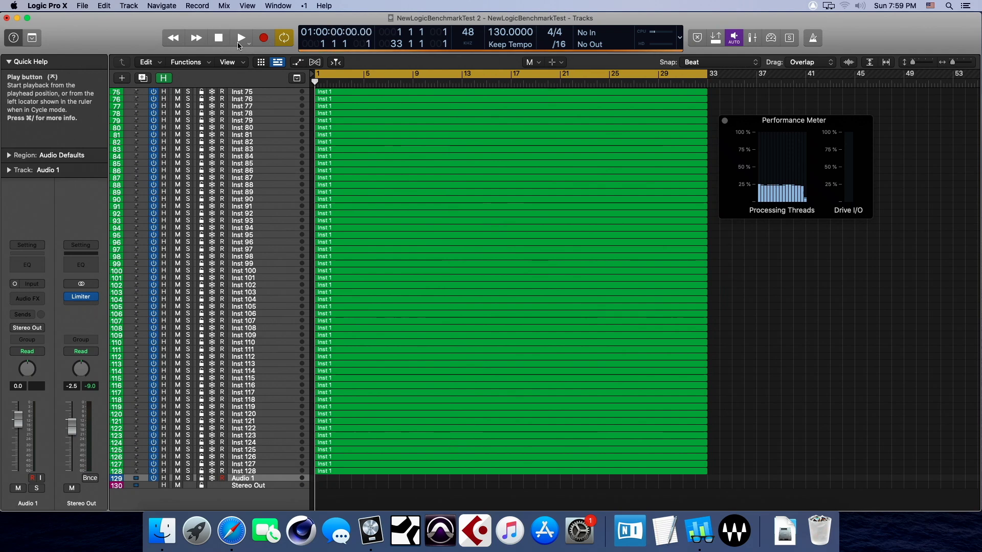
click(240, 40)
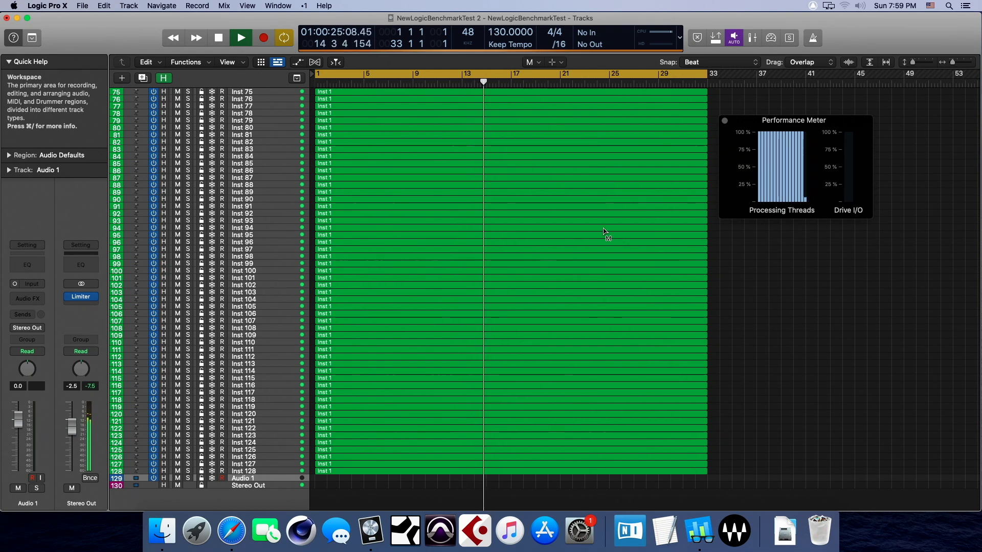
key(space)
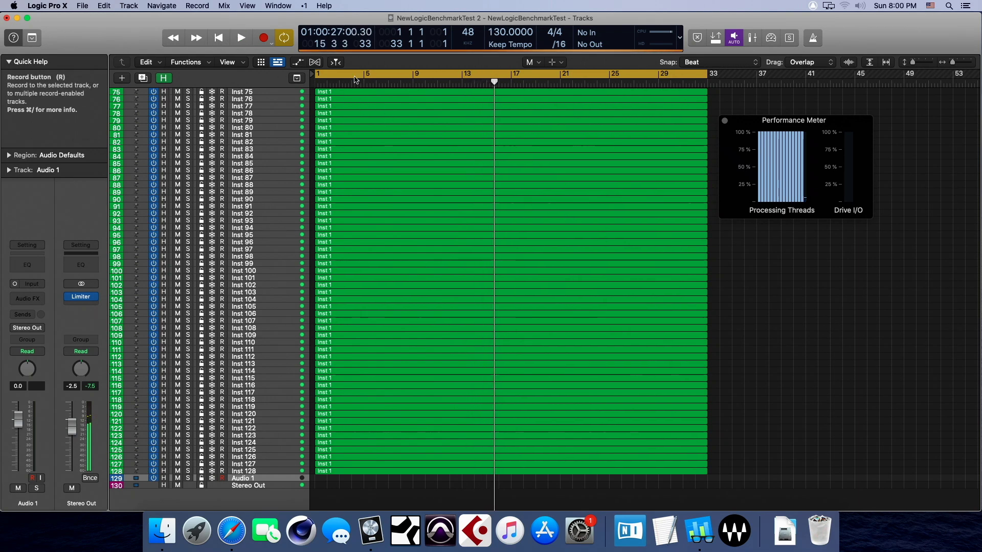
Quit Logic Pro X without saving the changes to NewLogicBenchmarkTest 2.logicx.
scroll(636, 271, up, 15)
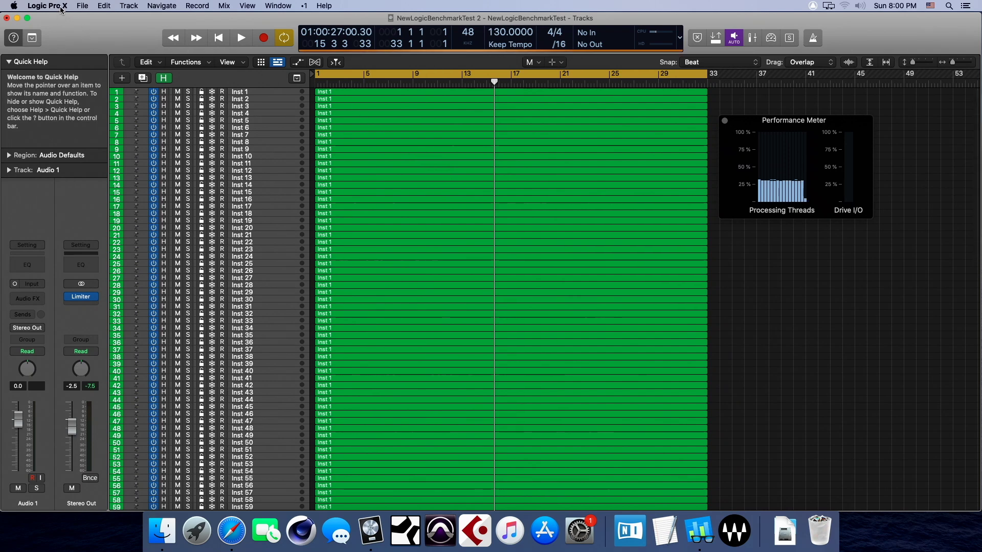
click(83, 5)
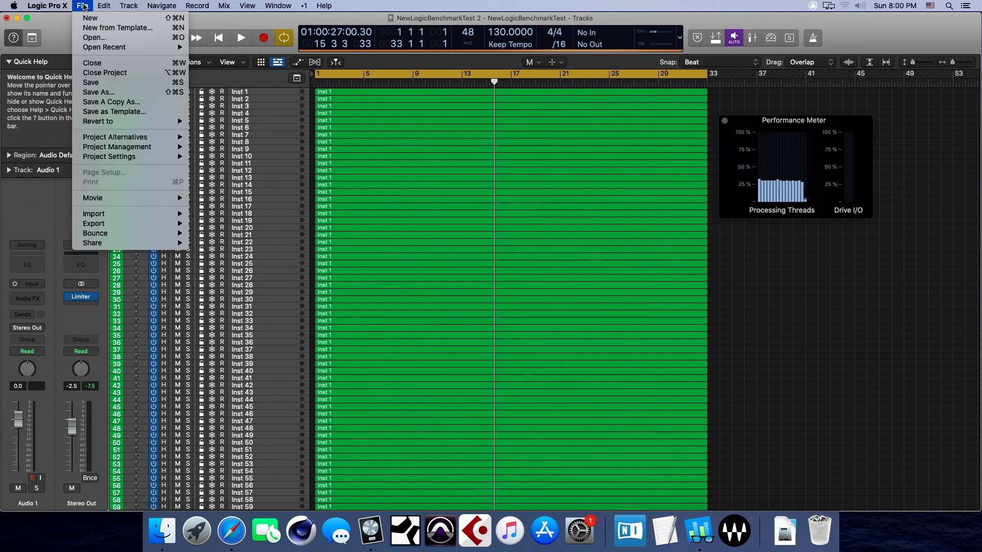
mouse_move(47, 6)
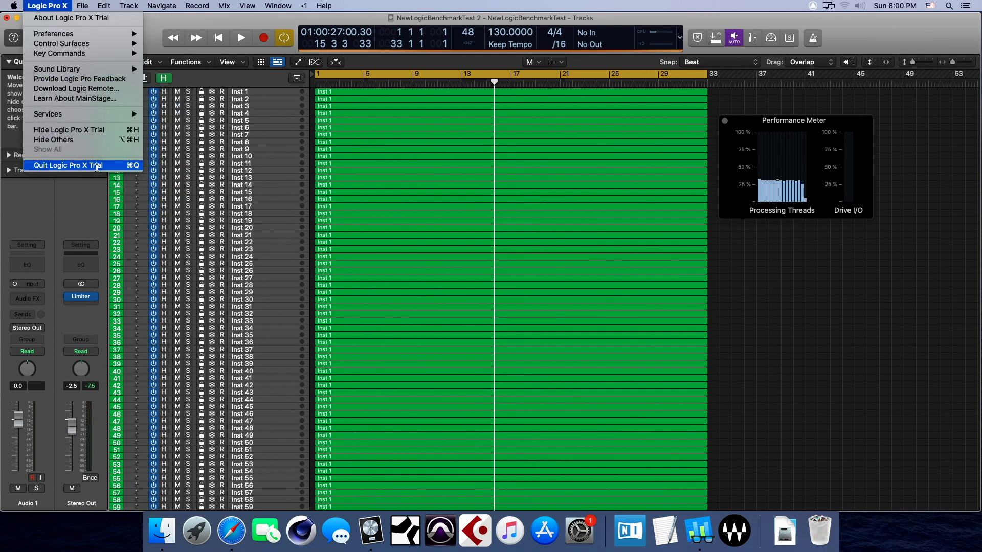
click(97, 167)
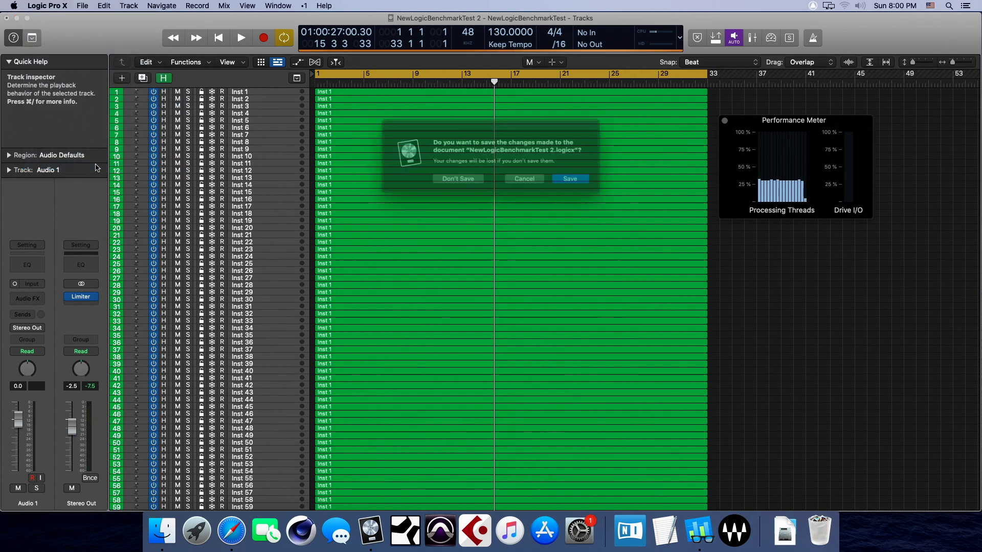
click(453, 181)
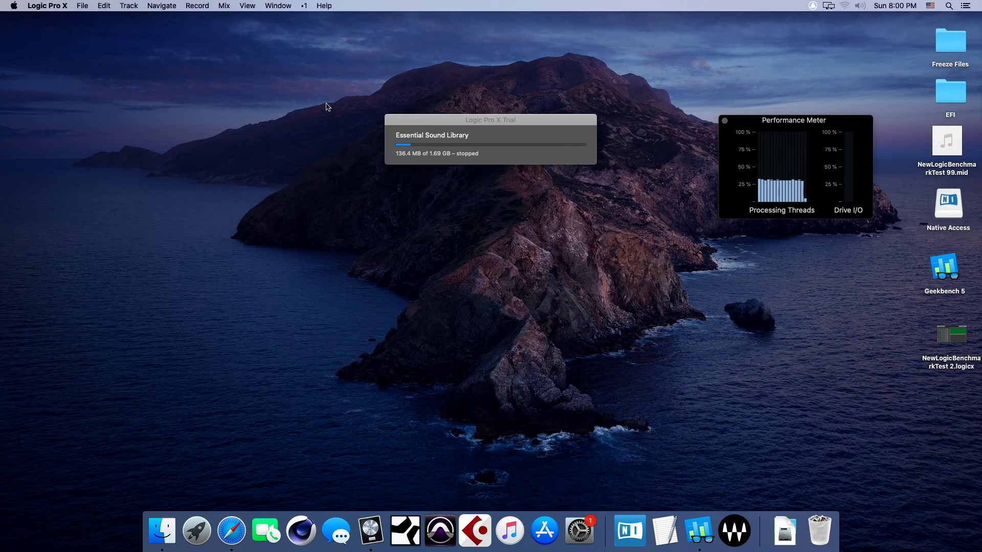
Launch Pro Tools, open the recent session Untitled, and briefly play it back.
click(440, 530)
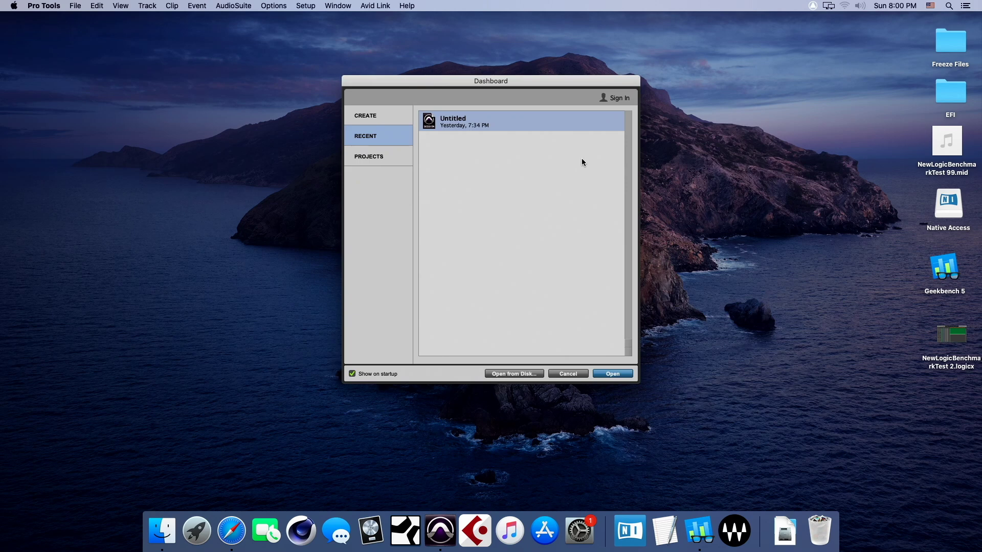
click(613, 374)
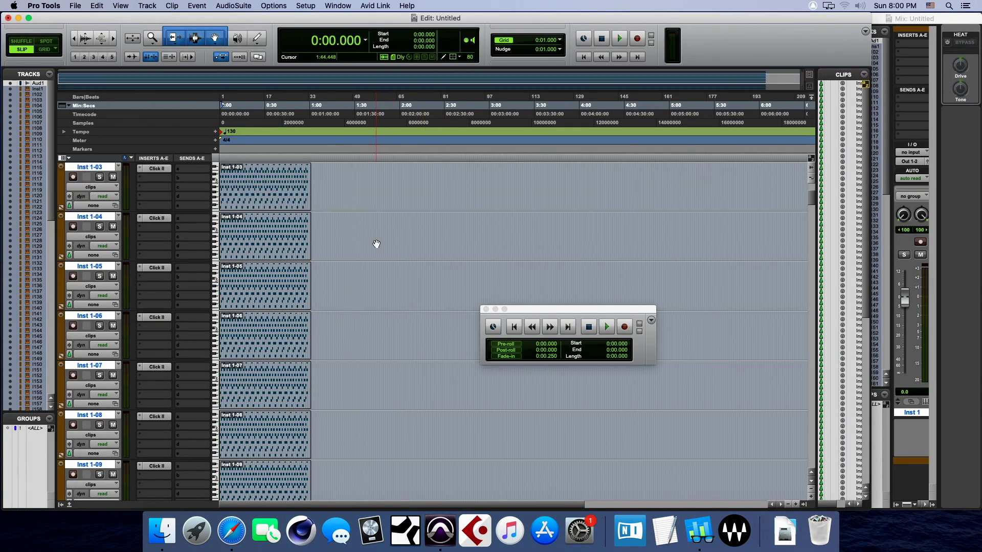
scroll(280, 271, down, 3)
click(606, 327)
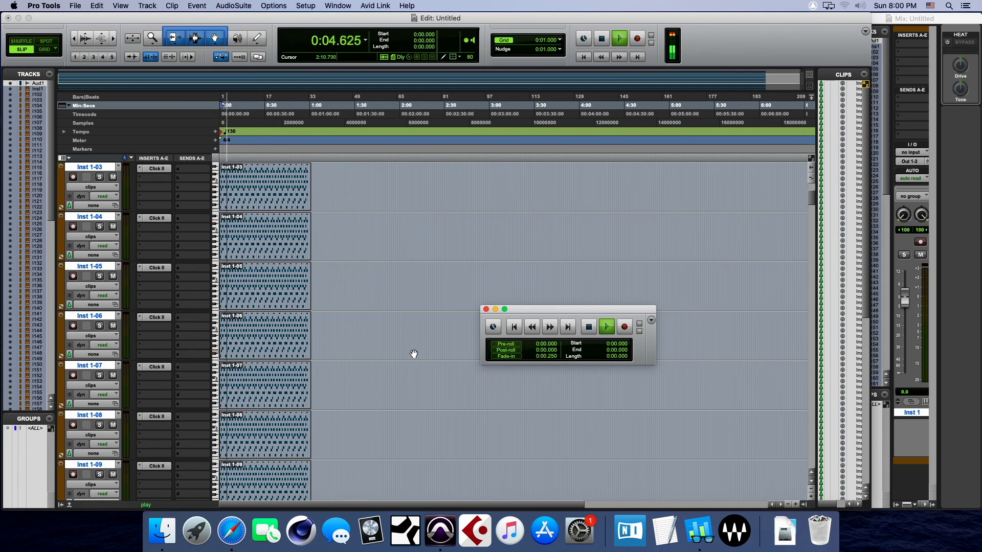
click(589, 328)
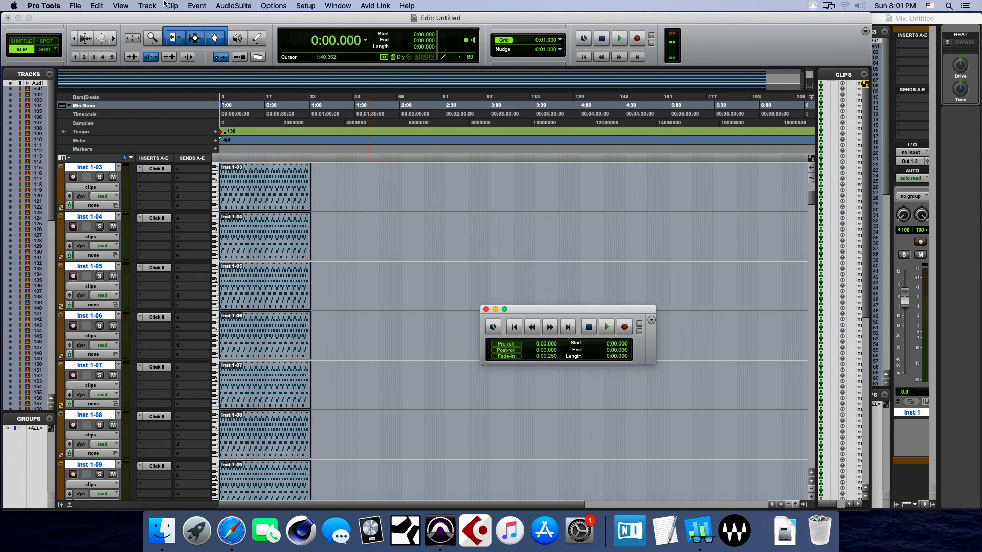
Create one new mono audio track in the session.
click(147, 6)
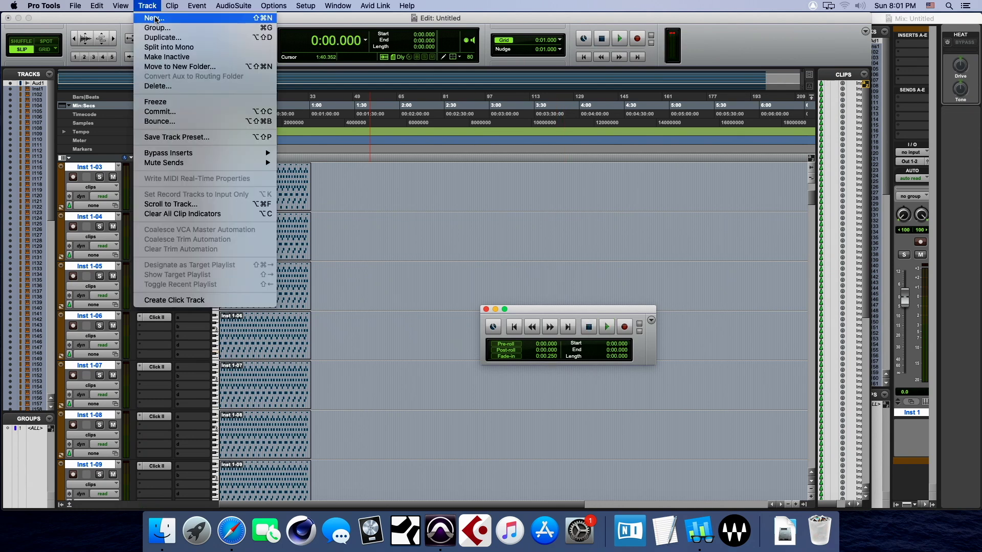
click(155, 18)
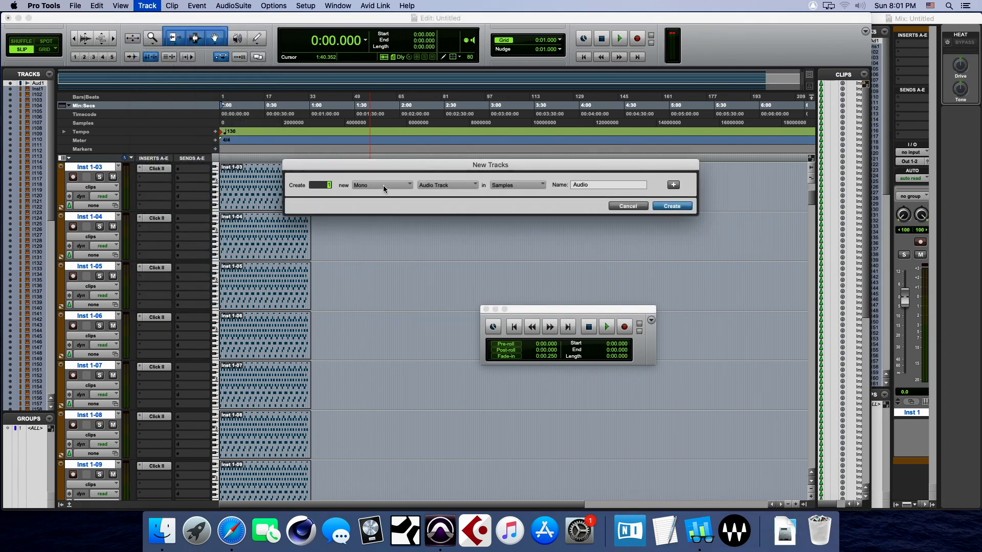
click(462, 186)
click(461, 185)
click(673, 206)
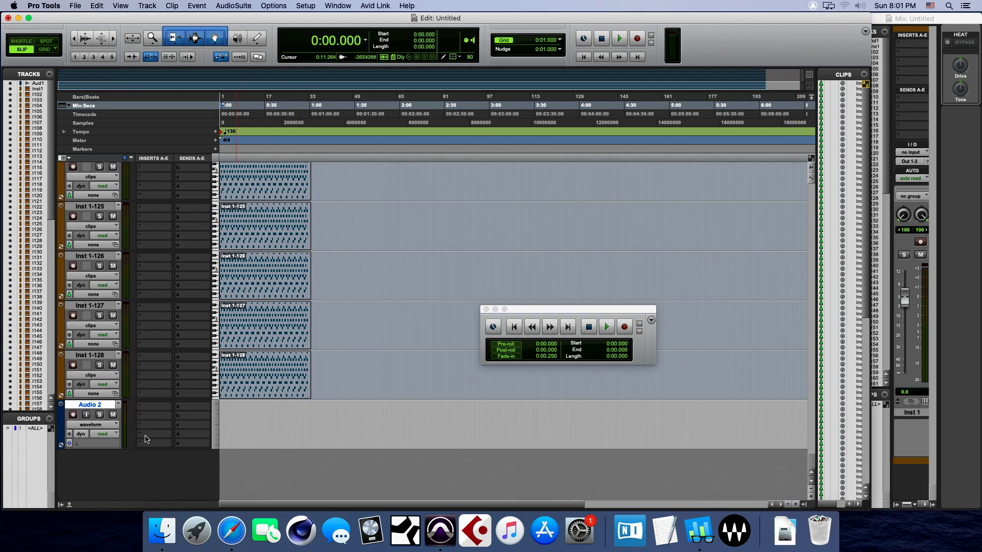
Insert the Plugin Alliance bx_console SSL 4000 E (mono) plug-in on the Audio 2 track, then close its window.
click(167, 410)
mouse_move(173, 405)
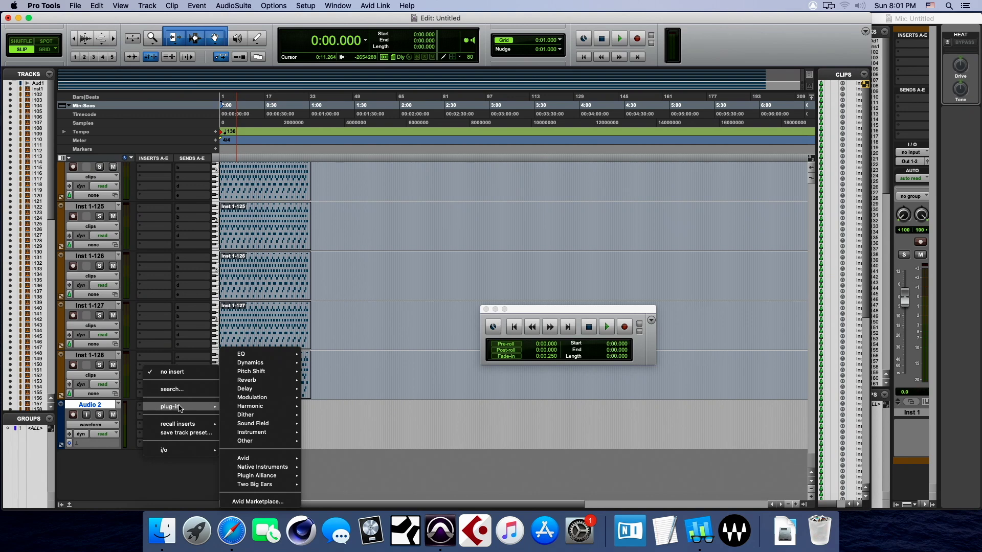
mouse_move(280, 467)
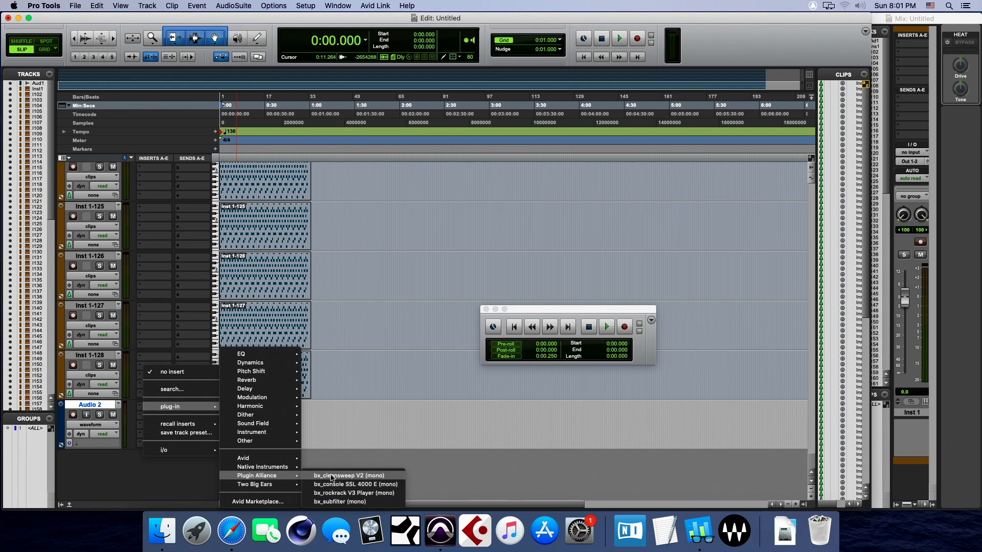
click(340, 485)
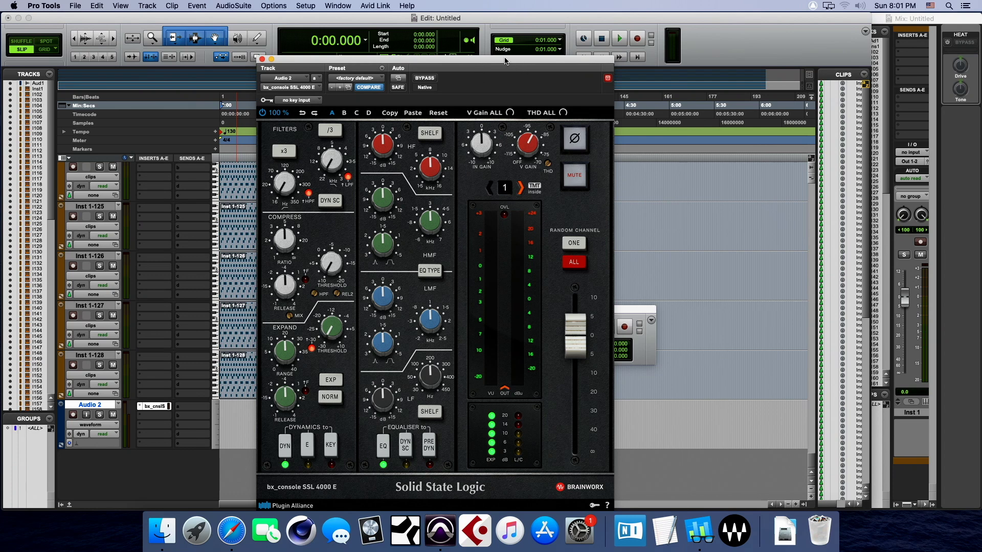
drag(500, 59, 594, 34)
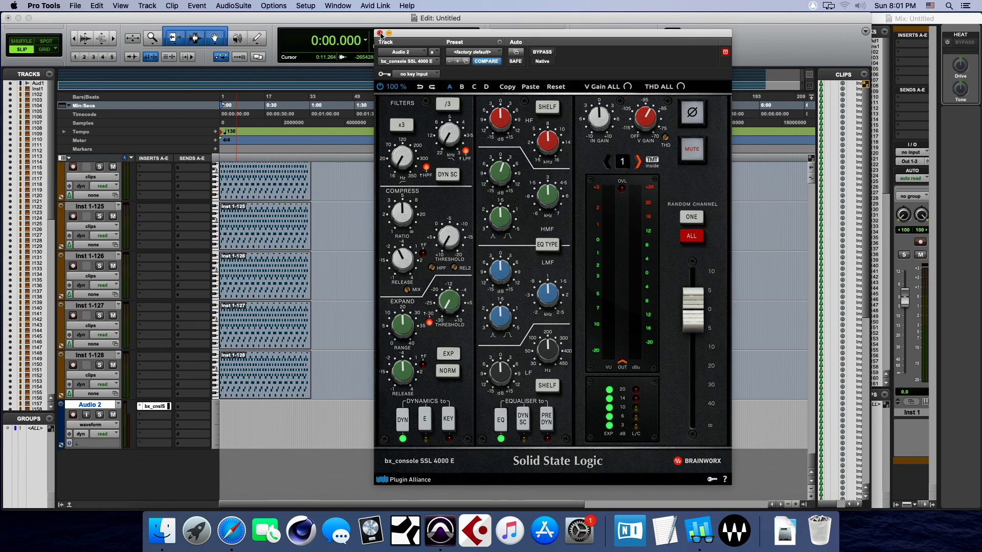
click(379, 33)
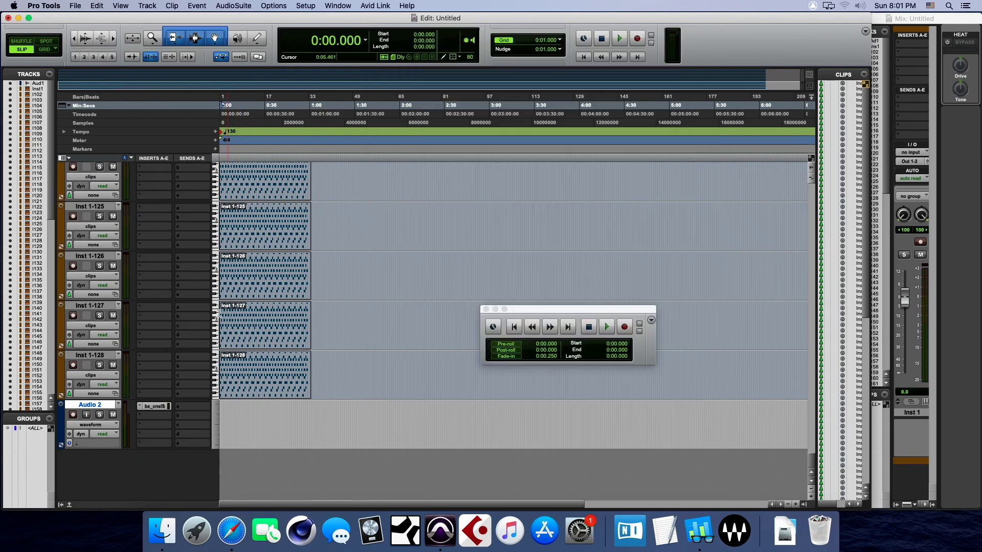
Insert the FM8-AAX (mono/stereo) instrument in the second insert slot of the Audio 2 track.
click(166, 417)
mouse_move(199, 414)
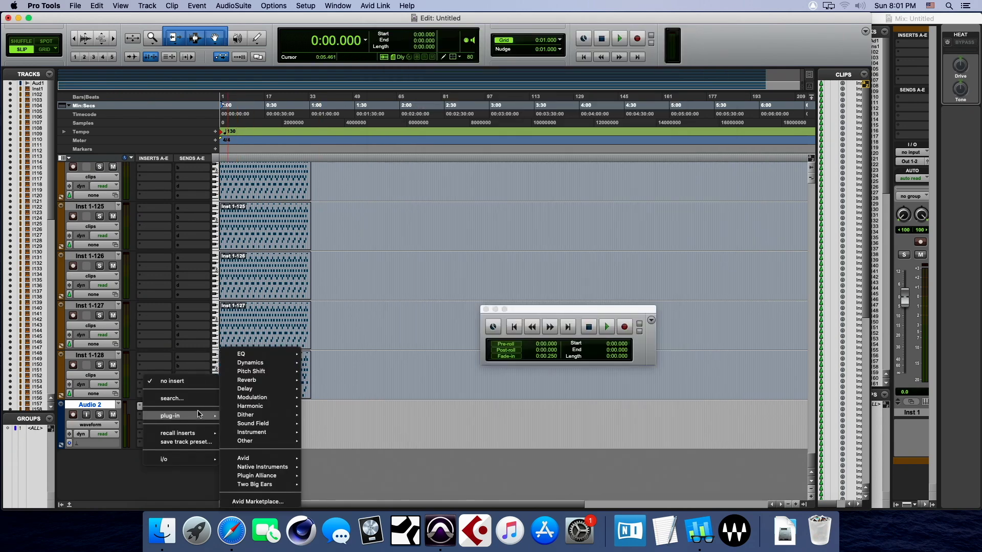
mouse_move(254, 433)
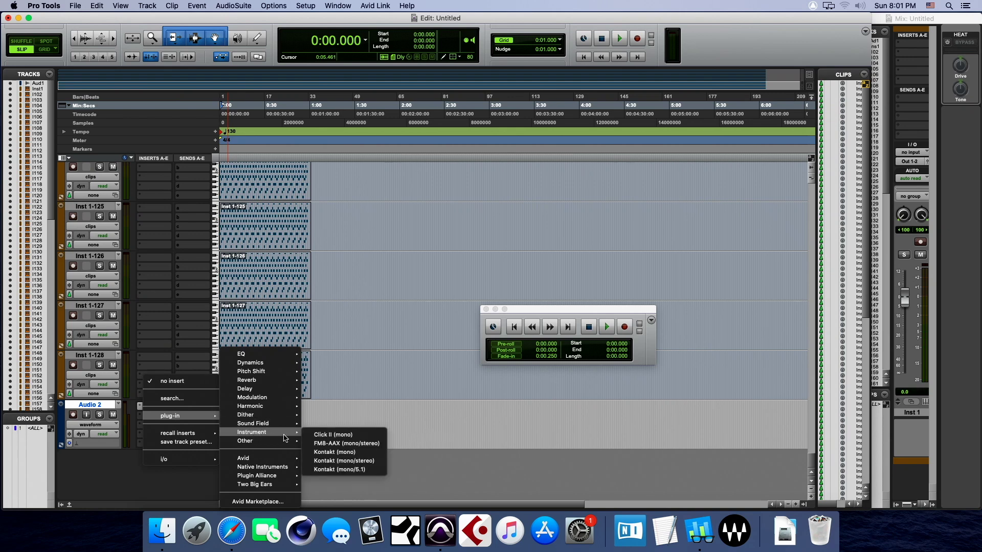
click(323, 443)
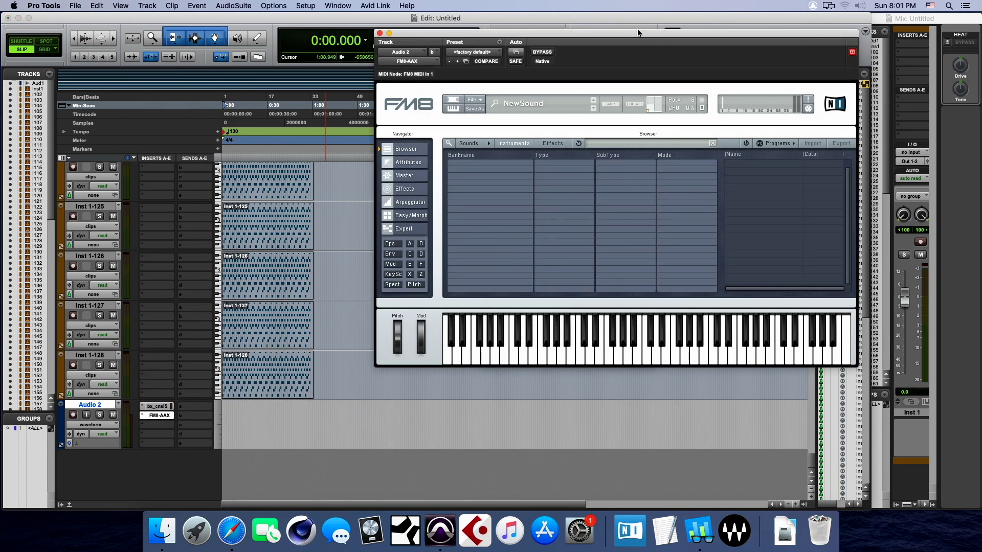
drag(642, 37, 588, 50)
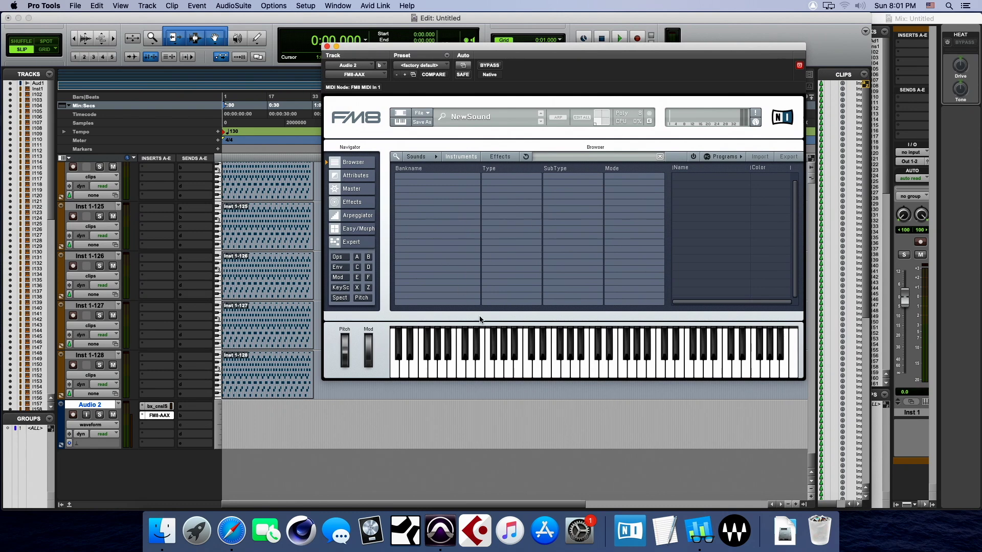
Test FM8 by playing a few notes on its on-screen keyboard, then close the plug-in window.
click(489, 370)
click(575, 369)
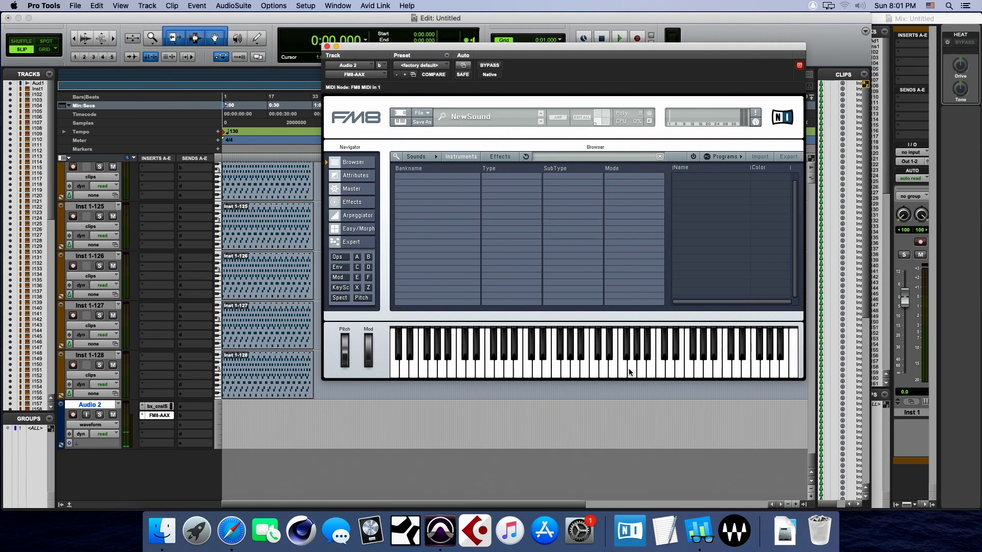
click(673, 359)
click(604, 361)
drag(349, 46, 330, 107)
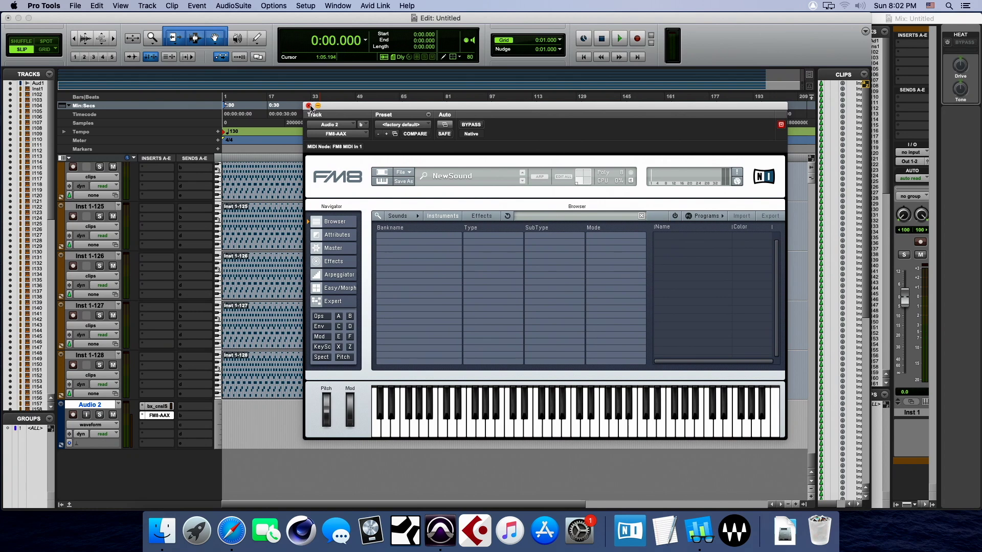
click(309, 106)
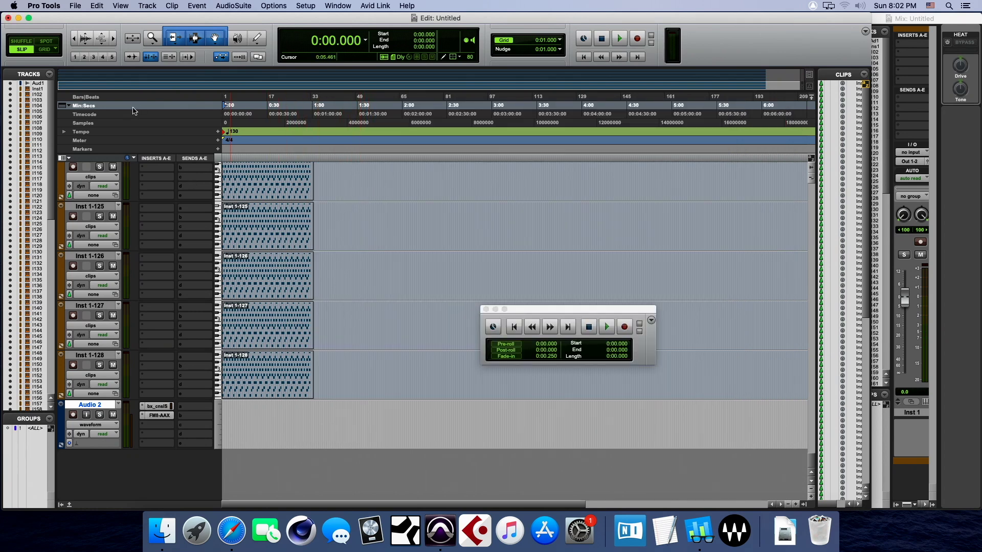
Quit Pro Tools without saving the changes to the Untitled session.
click(51, 6)
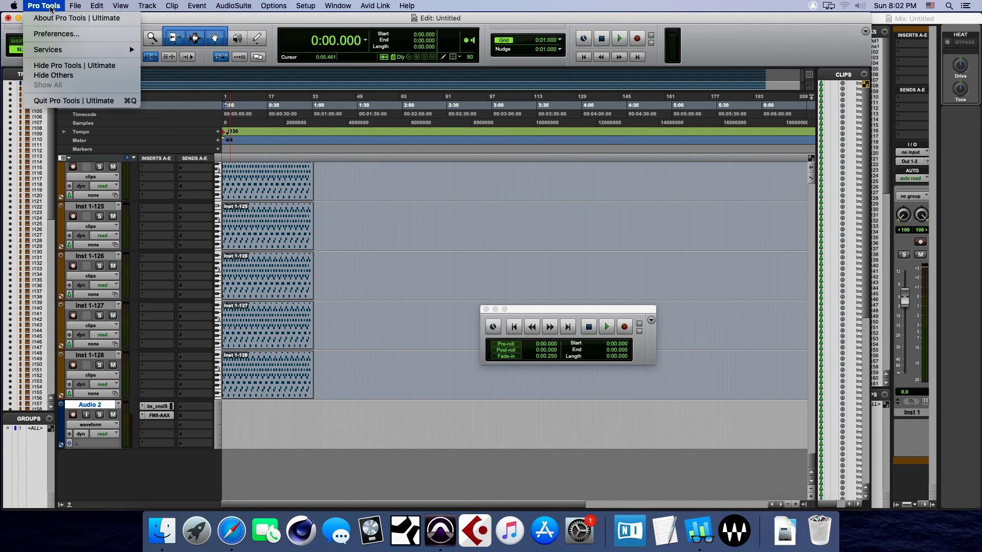
click(54, 103)
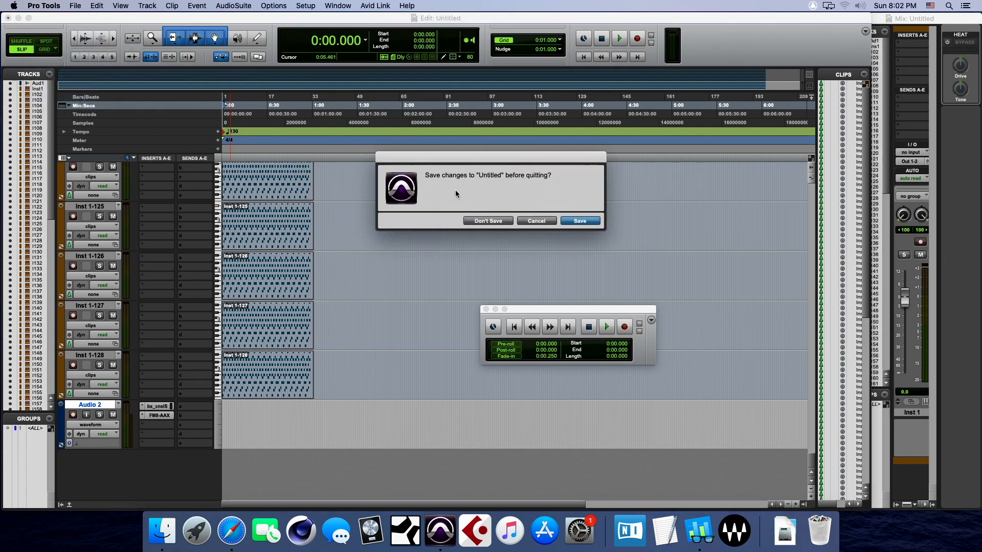
click(497, 221)
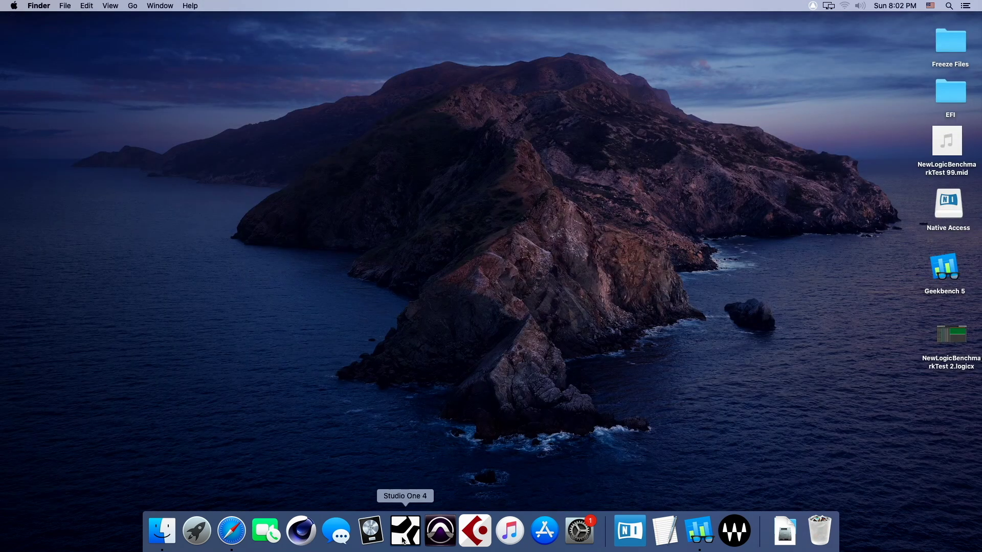
Launch Studio One 4 and create a new empty song with the default settings.
click(403, 538)
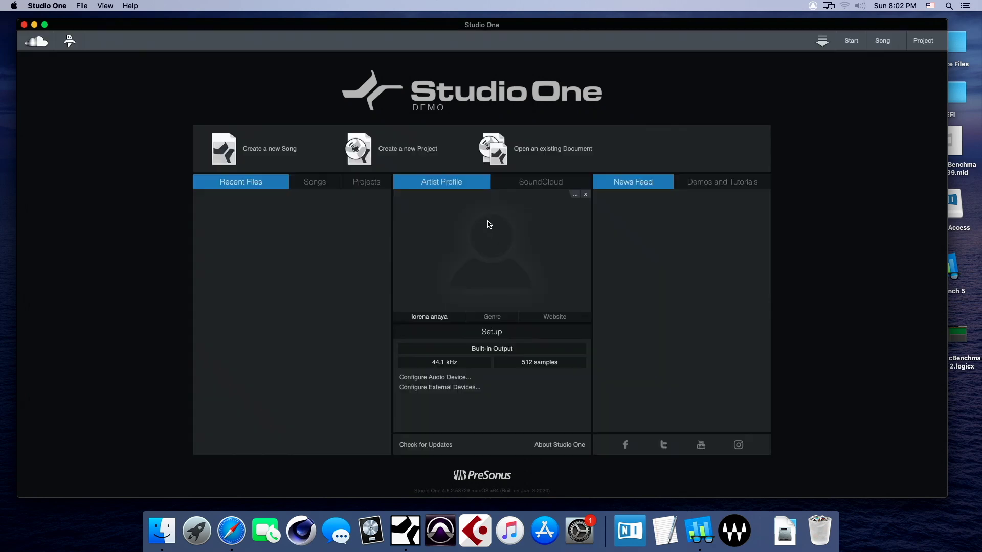
click(282, 150)
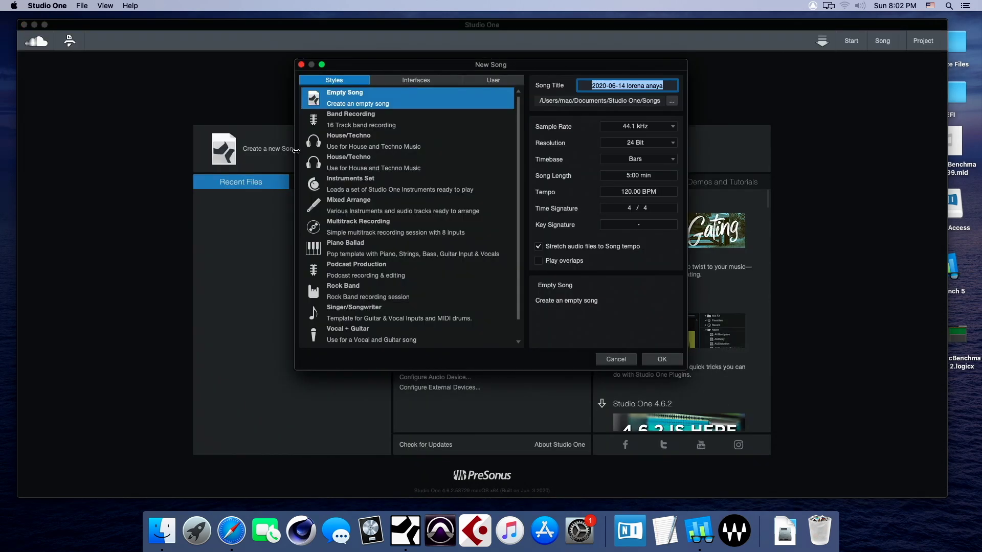
click(658, 360)
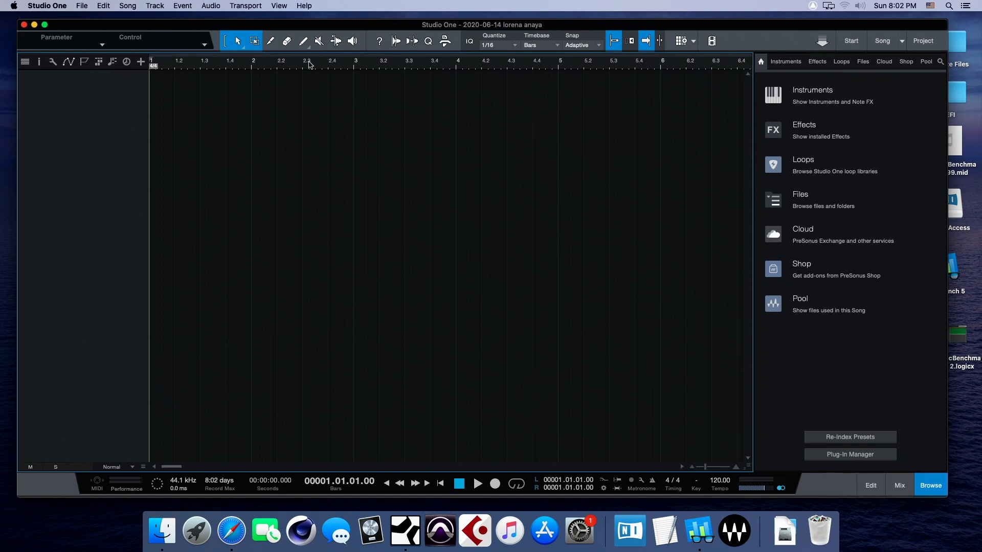
Add the Native Instruments GmbH FM8 instrument to the empty arrangement as a new instrument track.
click(828, 97)
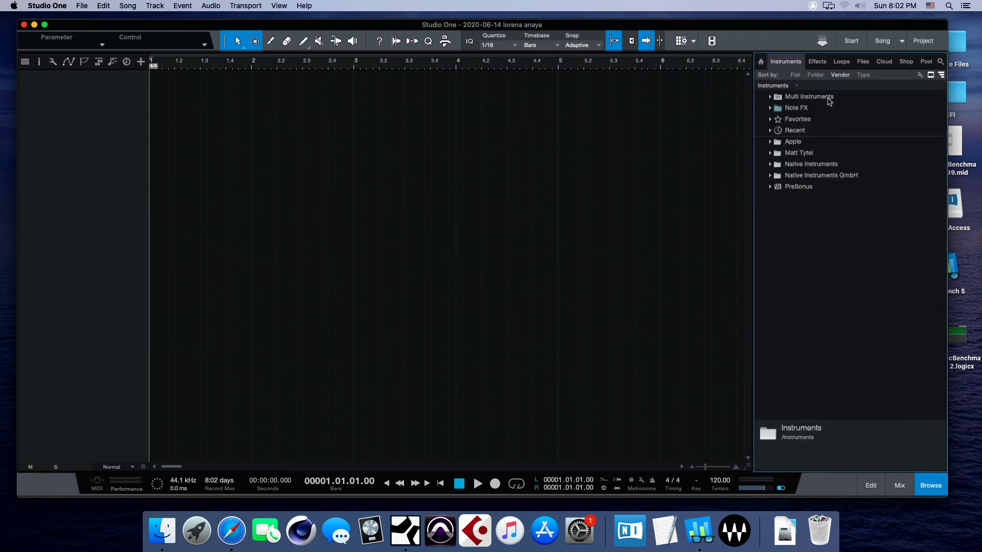
click(815, 176)
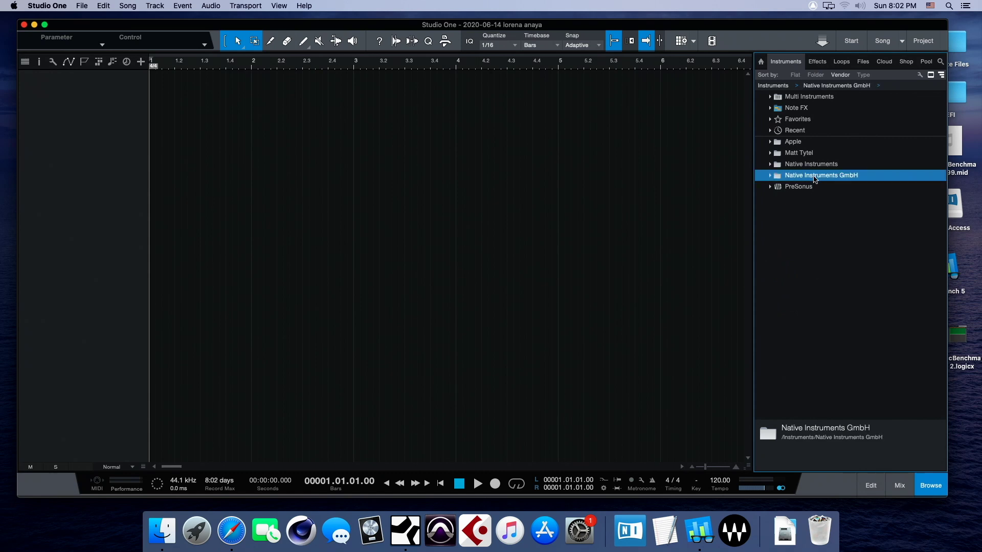
click(769, 176)
click(797, 187)
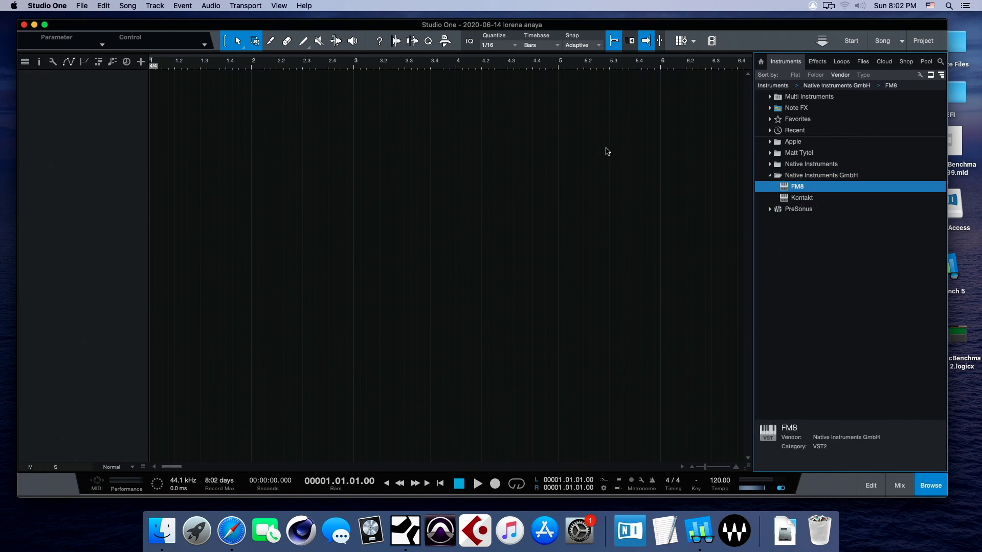
drag(784, 185, 323, 172)
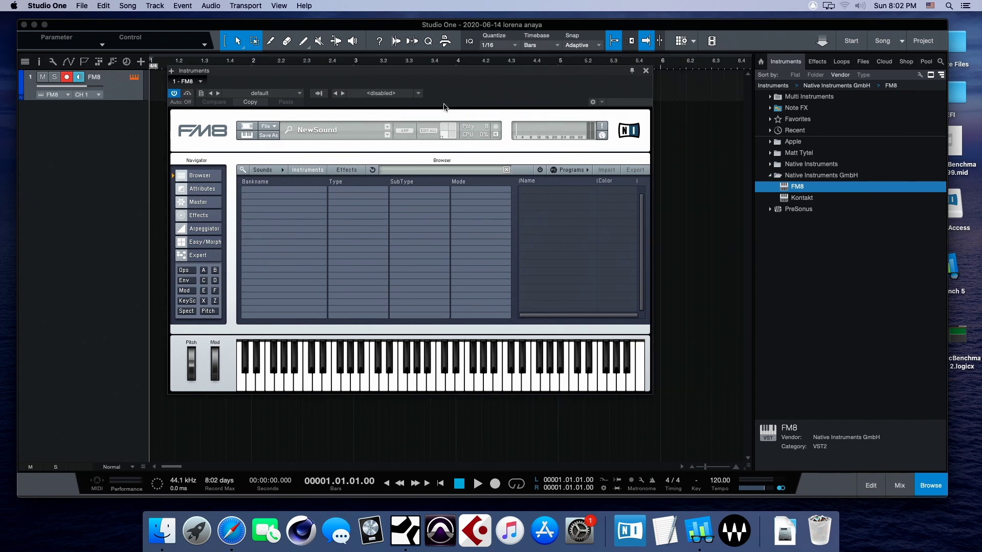
Play several low and high notes on FM8's on-screen keyboard to test its sound.
click(384, 407)
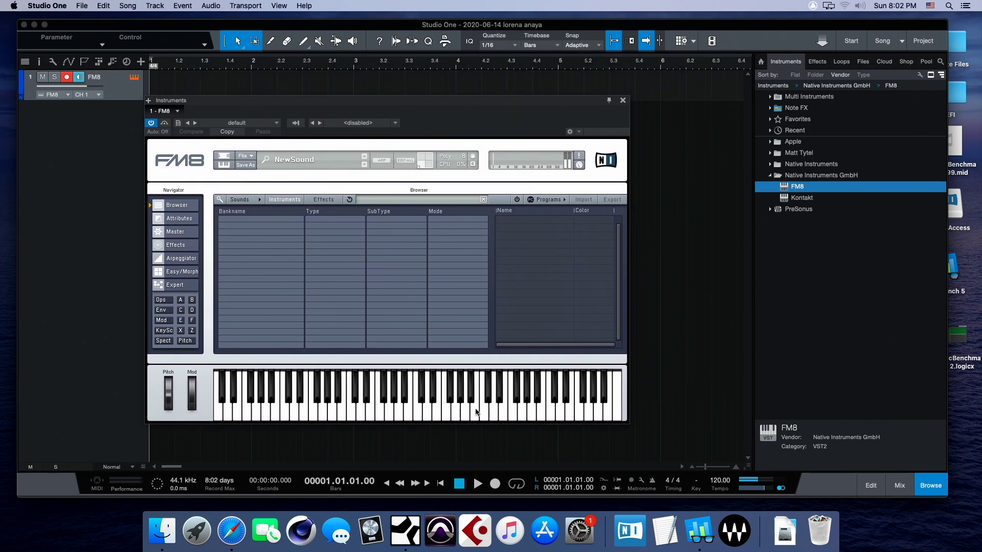
click(503, 411)
click(541, 409)
click(324, 408)
click(250, 400)
Add one mono audio track to the song and move the FM8 window out of the way.
click(155, 6)
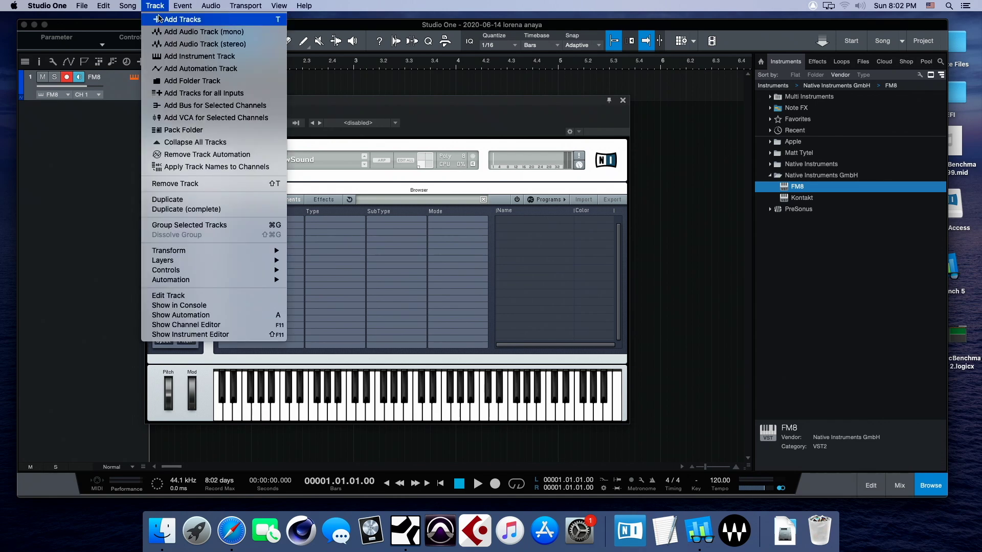
click(167, 20)
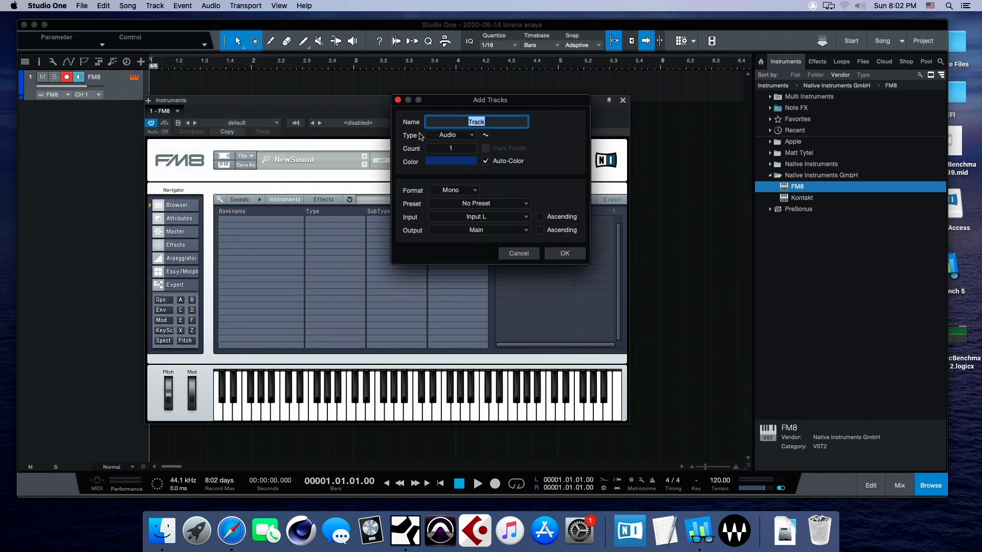
click(565, 254)
drag(366, 99, 540, 132)
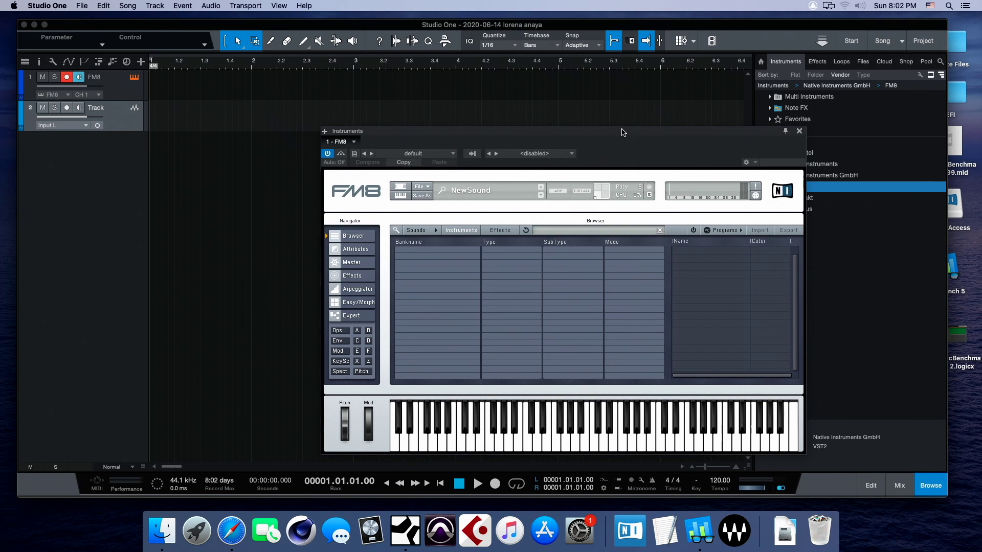
drag(615, 132, 486, 108)
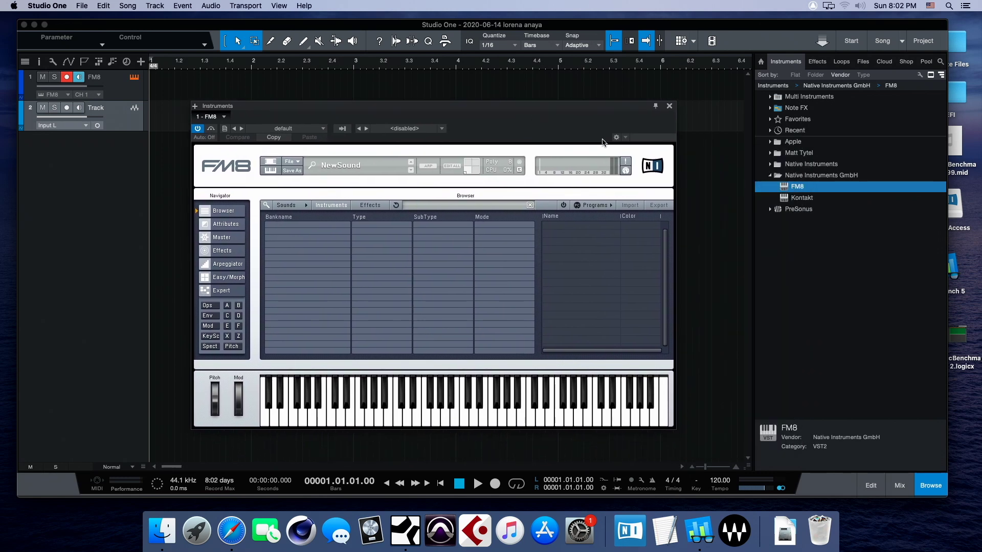
click(125, 132)
Show the mixing console and load the Female Live vocal FX chain on the audio track's inserts.
click(278, 6)
click(286, 70)
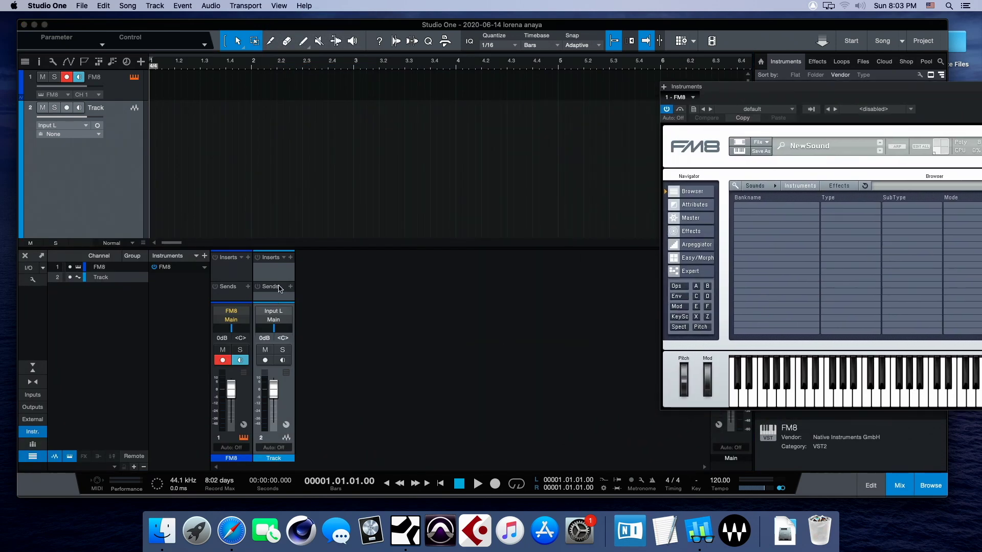
click(283, 257)
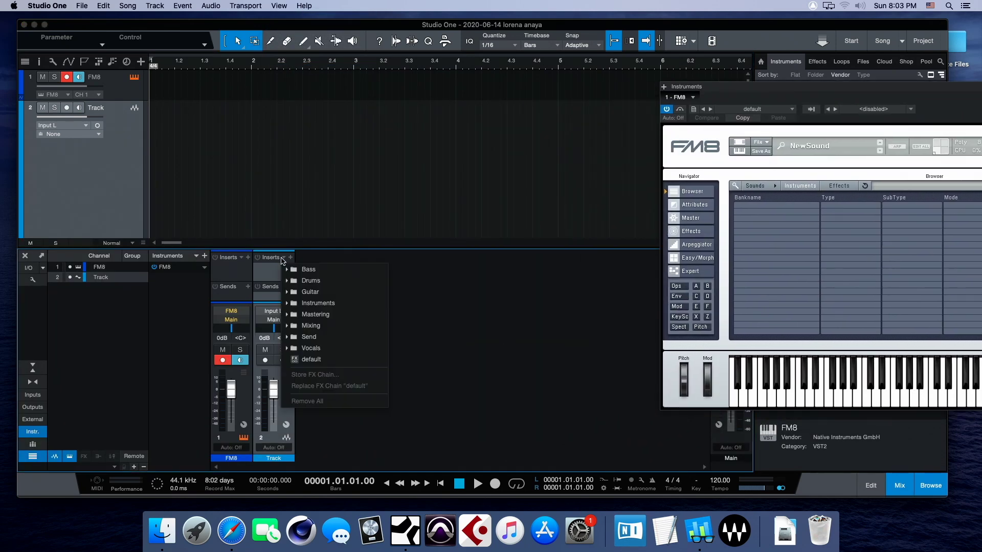
click(320, 348)
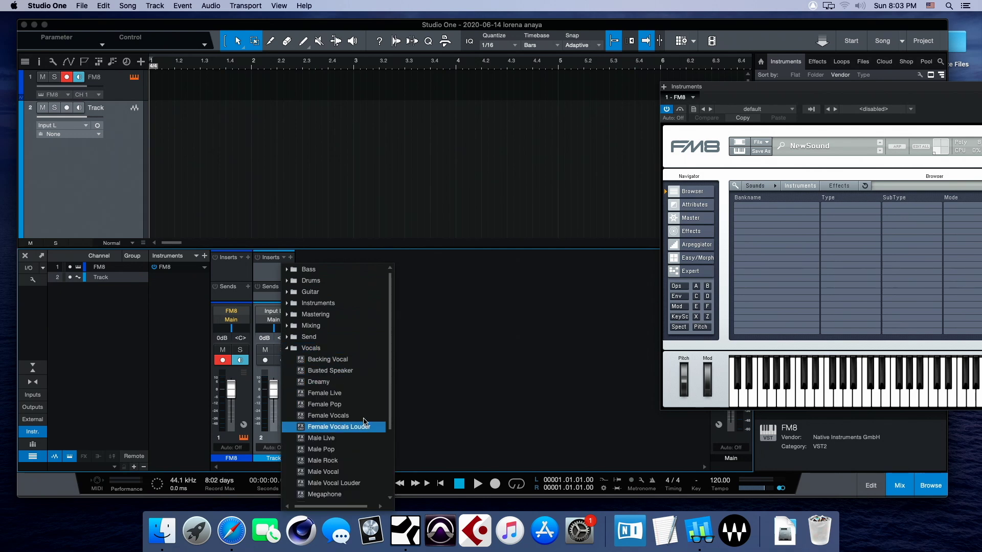
click(329, 395)
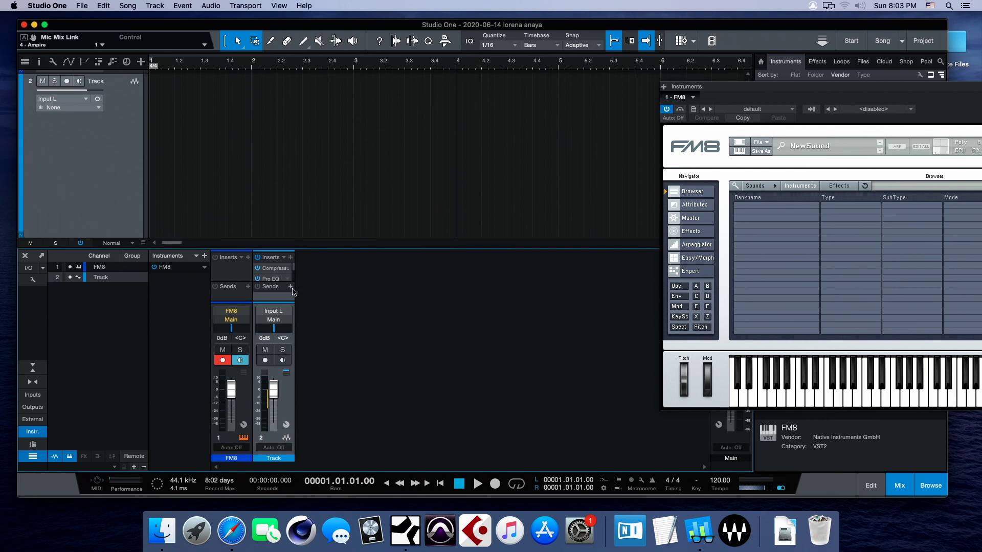
Add a send from the audio track to a new bus channel and make the console taller.
click(290, 286)
click(316, 313)
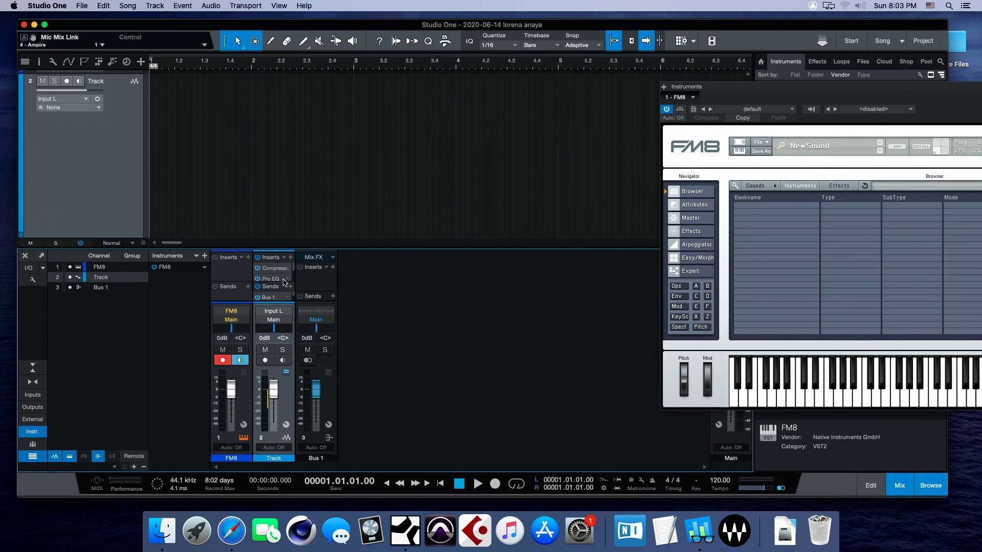
drag(328, 248, 337, 97)
Insert Plugin Alliance's bx_cleansweep V2 on the audio track, after Ampire in the effects chain.
right_click(285, 163)
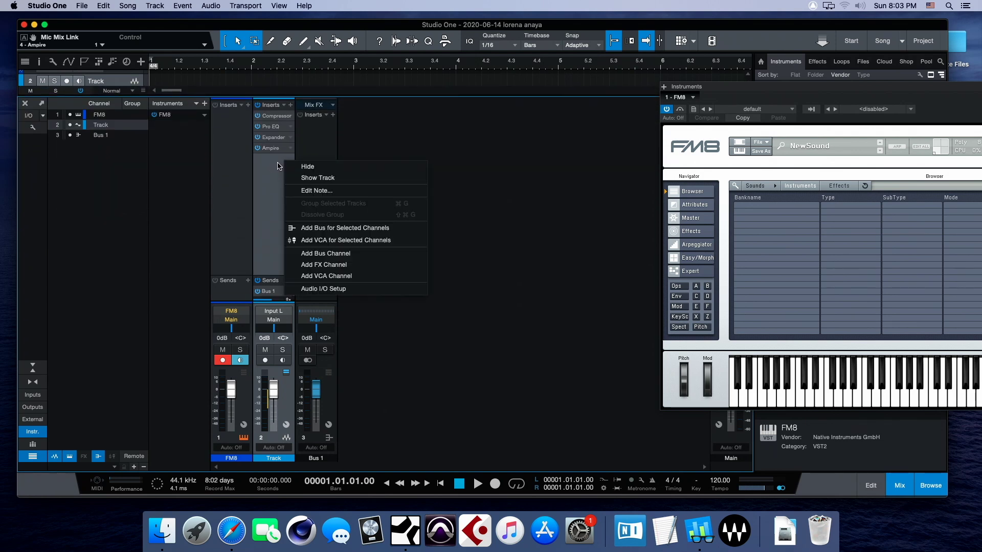
click(275, 166)
click(286, 116)
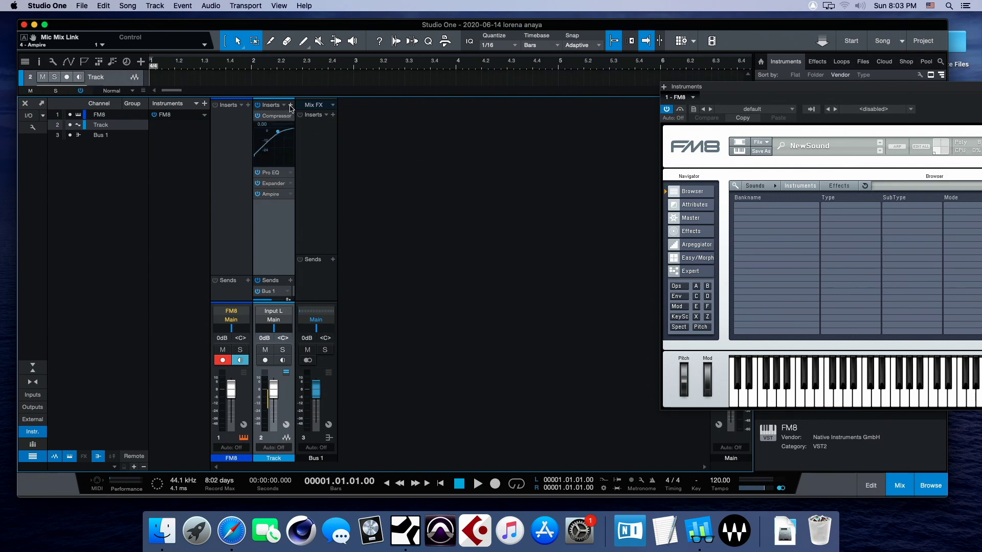
click(290, 116)
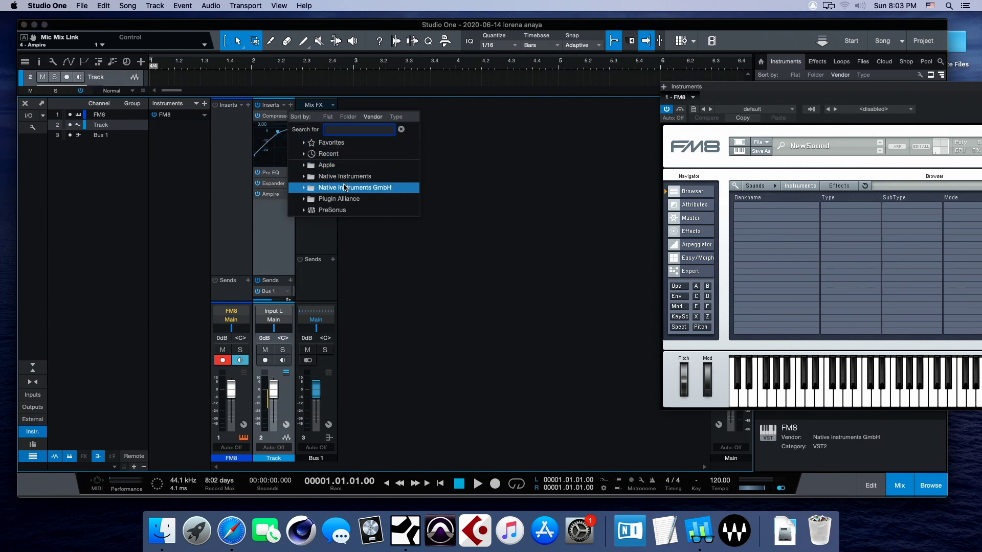
click(337, 199)
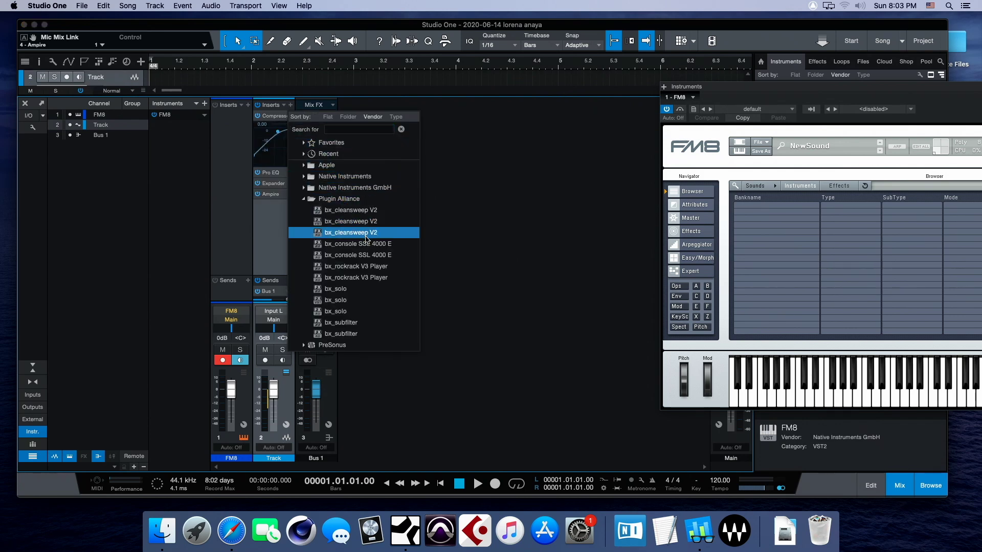
click(364, 232)
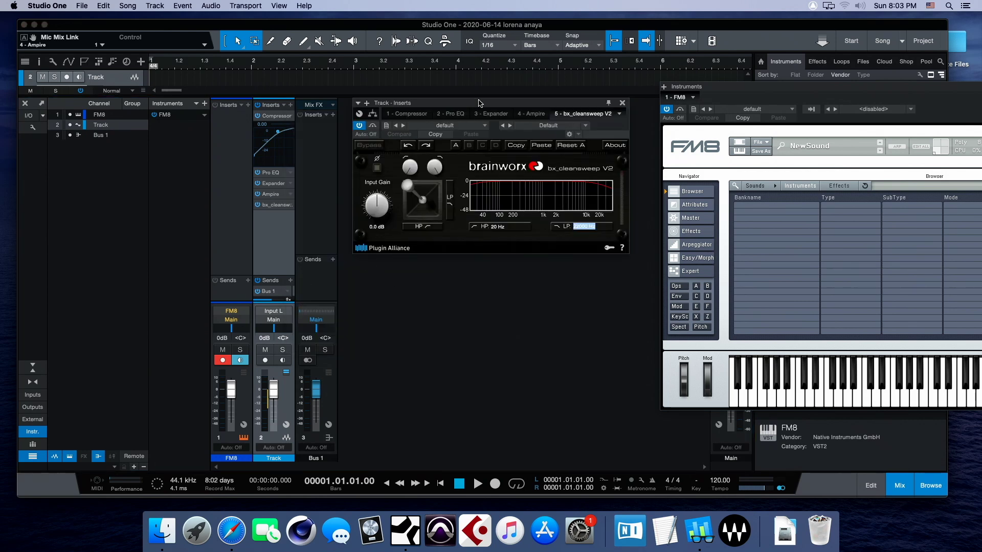
Move the bx_cleansweep V2 window aside and adjust its input gain to -2.2 dB, high-pass to 347 Hz and low-pass to 1721 Hz.
drag(479, 102, 601, 123)
scroll(496, 235, up, 3)
scroll(494, 238, down, 3)
mouse_move(530, 214)
mouse_down()
mouse_move(557, 233)
mouse_move(537, 232)
mouse_move(543, 215)
mouse_up()
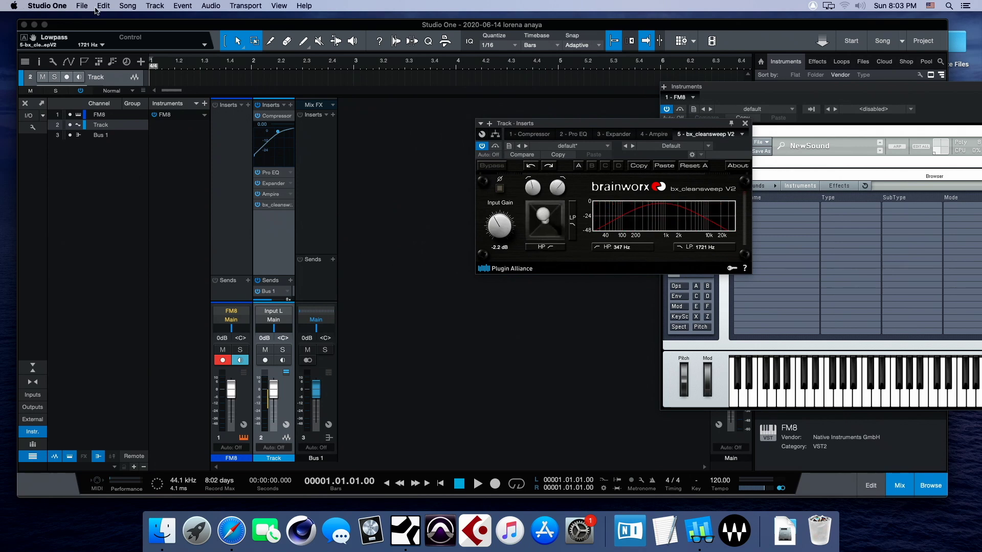
Quit Studio One without saving the changes to the song.
click(62, 6)
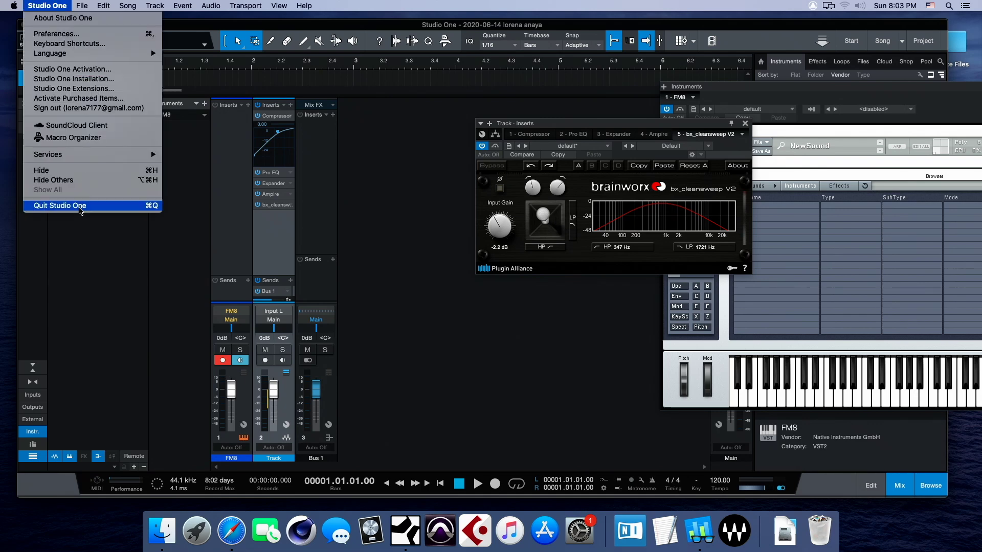
click(72, 206)
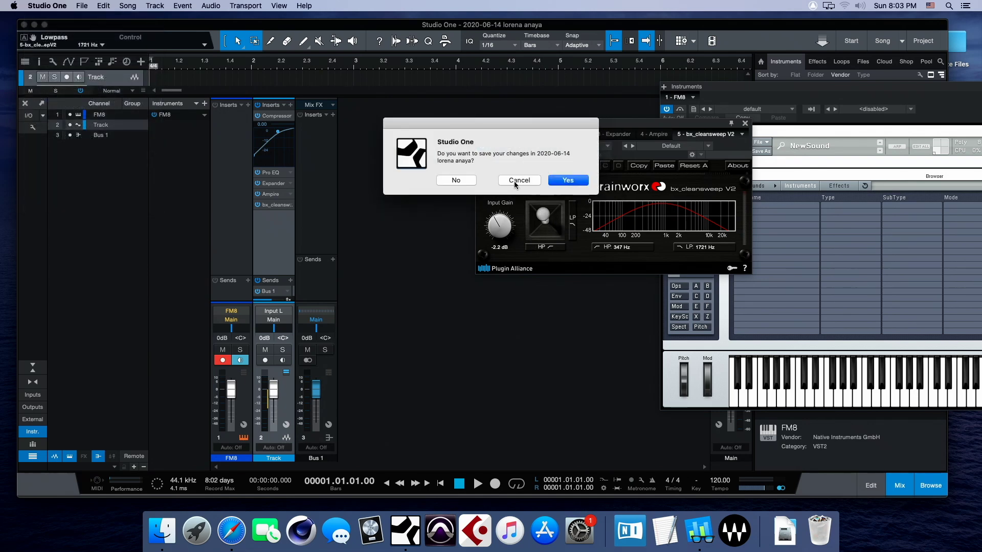
click(459, 182)
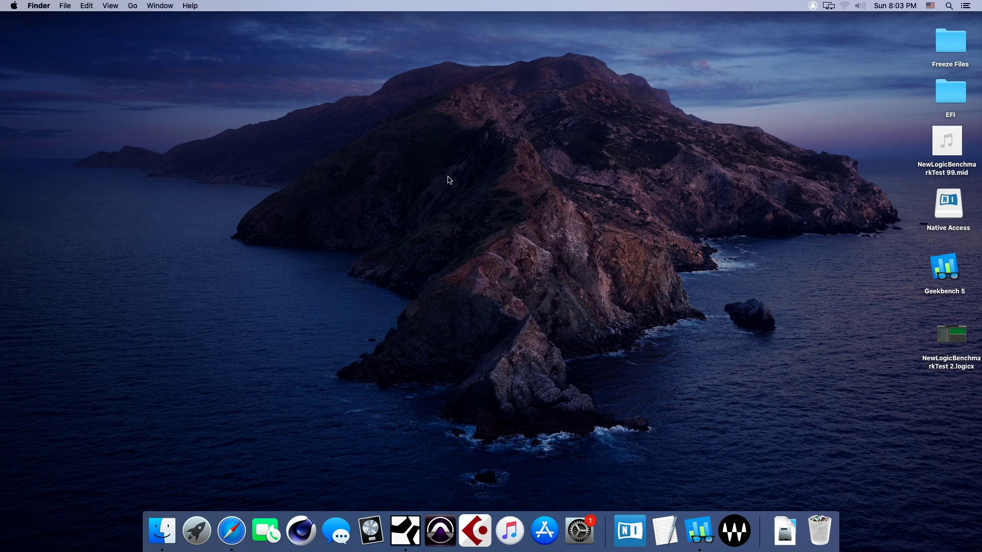
Try to launch Cubase LE AI Elements with the current program preferences and Desktop folder access allowed, and ignore the crash report.
click(476, 531)
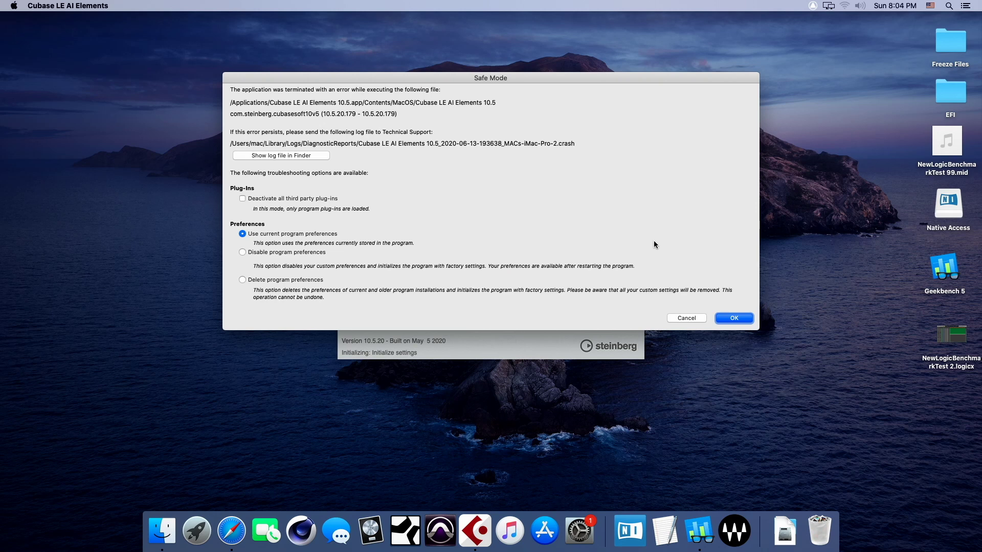
click(726, 318)
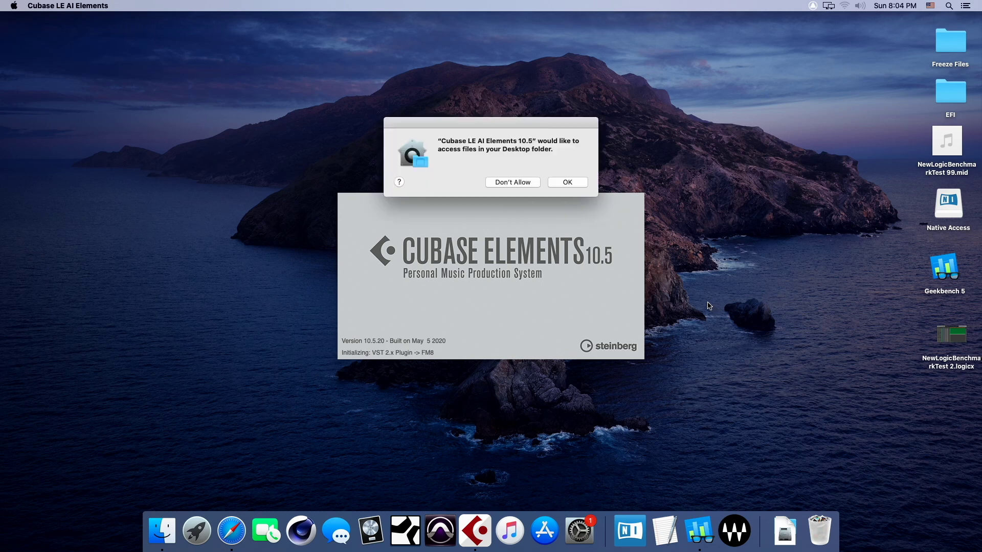
click(568, 182)
click(572, 180)
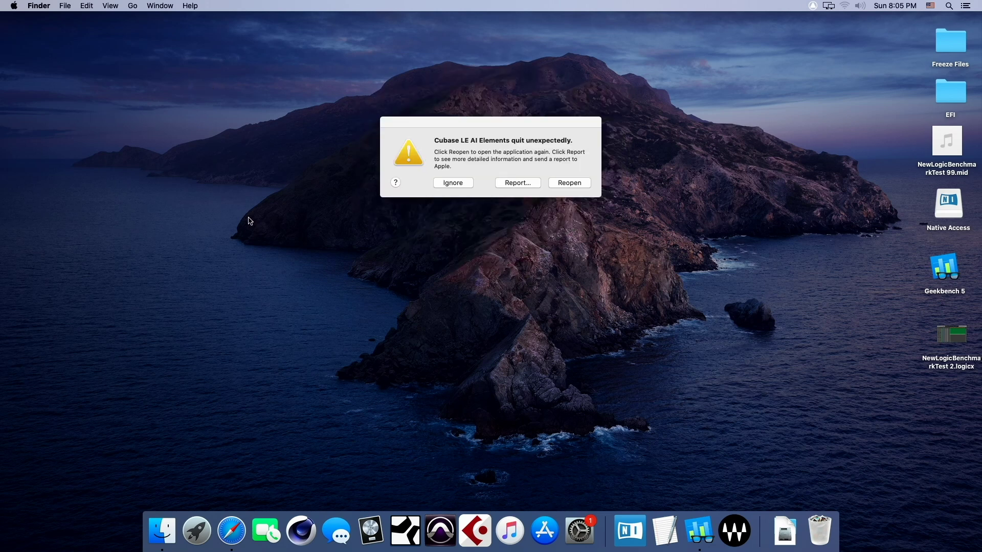
click(464, 185)
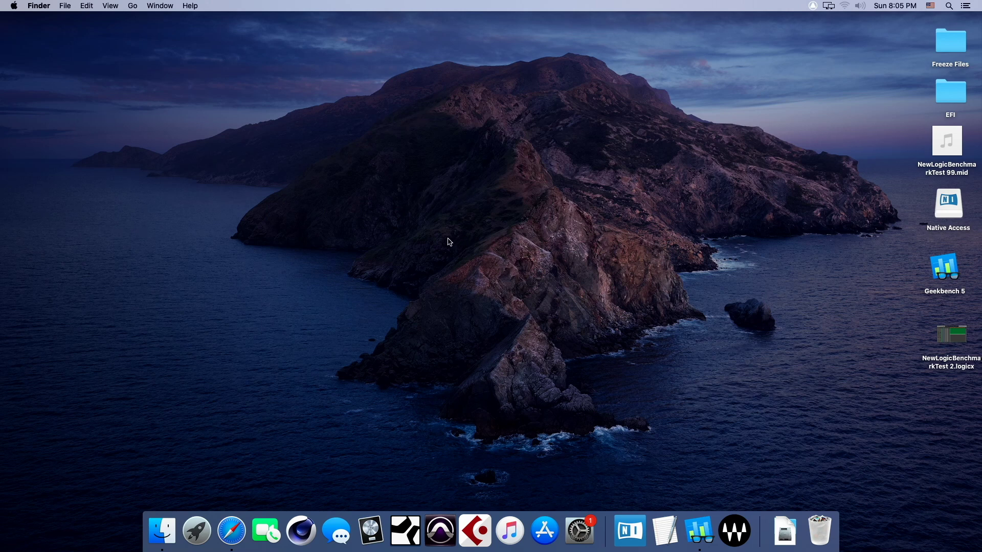